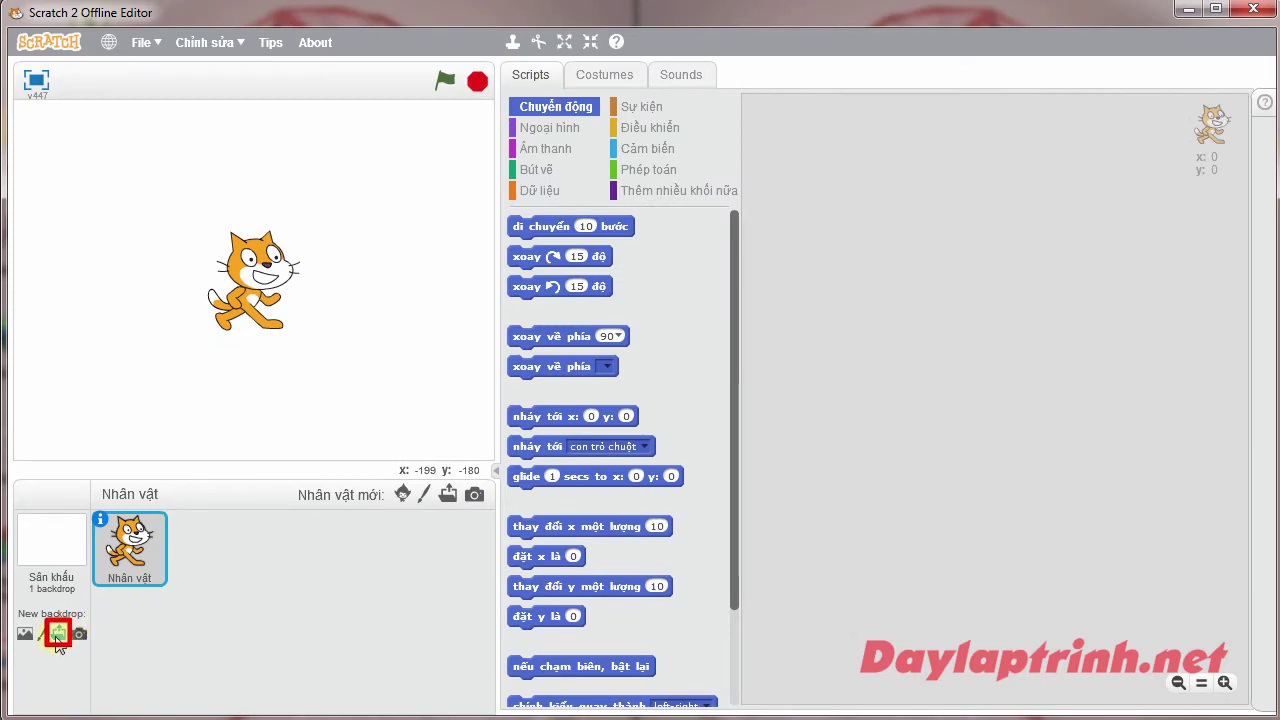
Upload the file nền.svg from the "Tài liệu đường lên đỉnh Olympia bai 1" folder as a new stage backdrop
{"action": "left_click", "coordinate": [57, 635]}
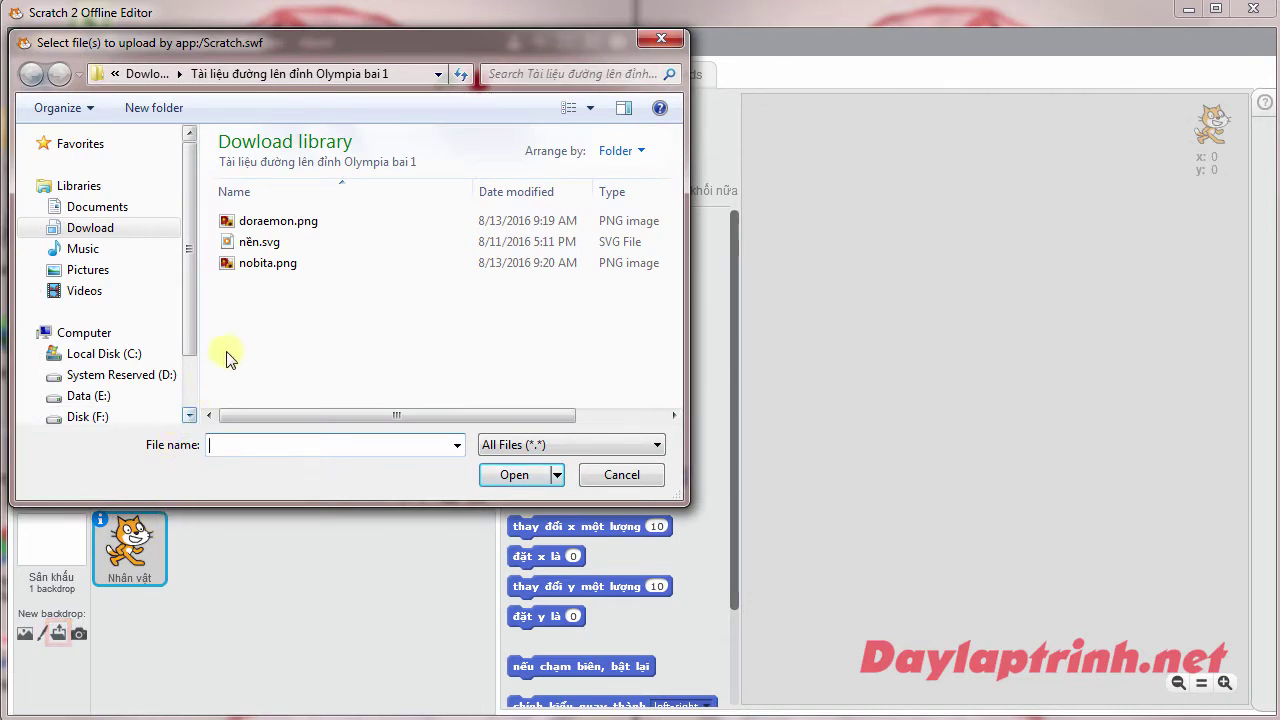
{"action": "left_click", "coordinate": [274, 243]}
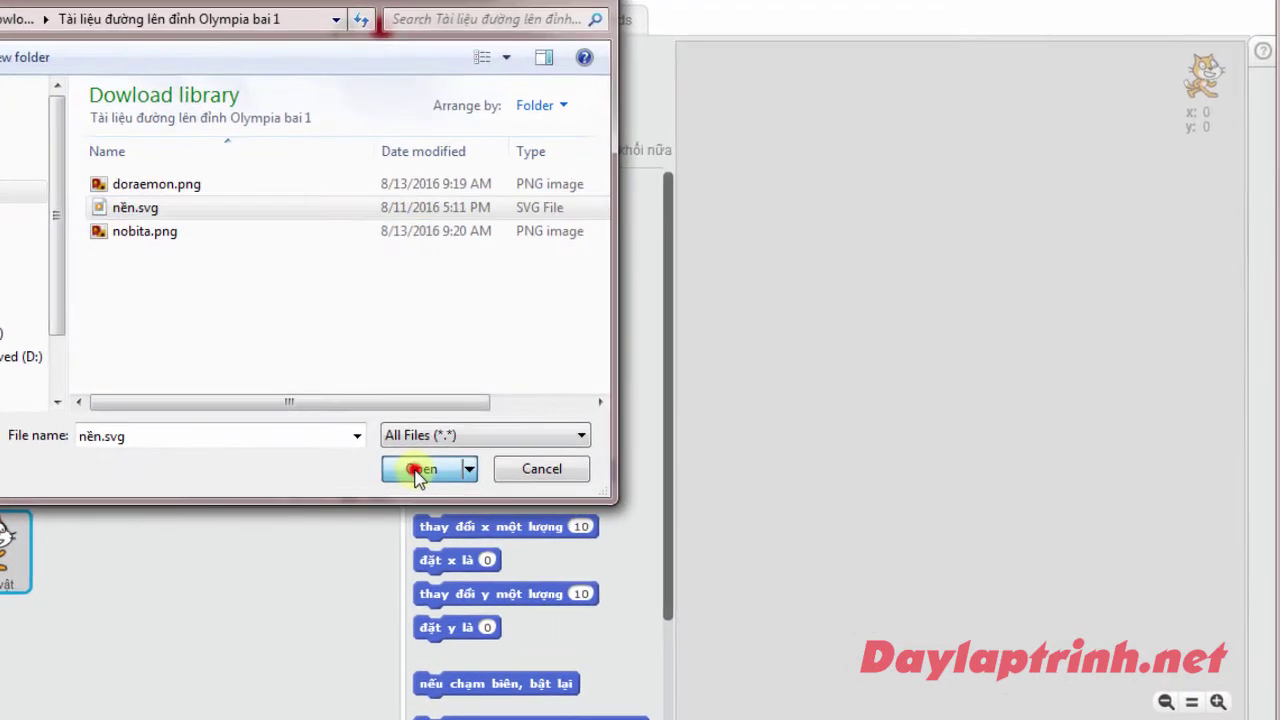
{"action": "left_click", "coordinate": [490, 475]}
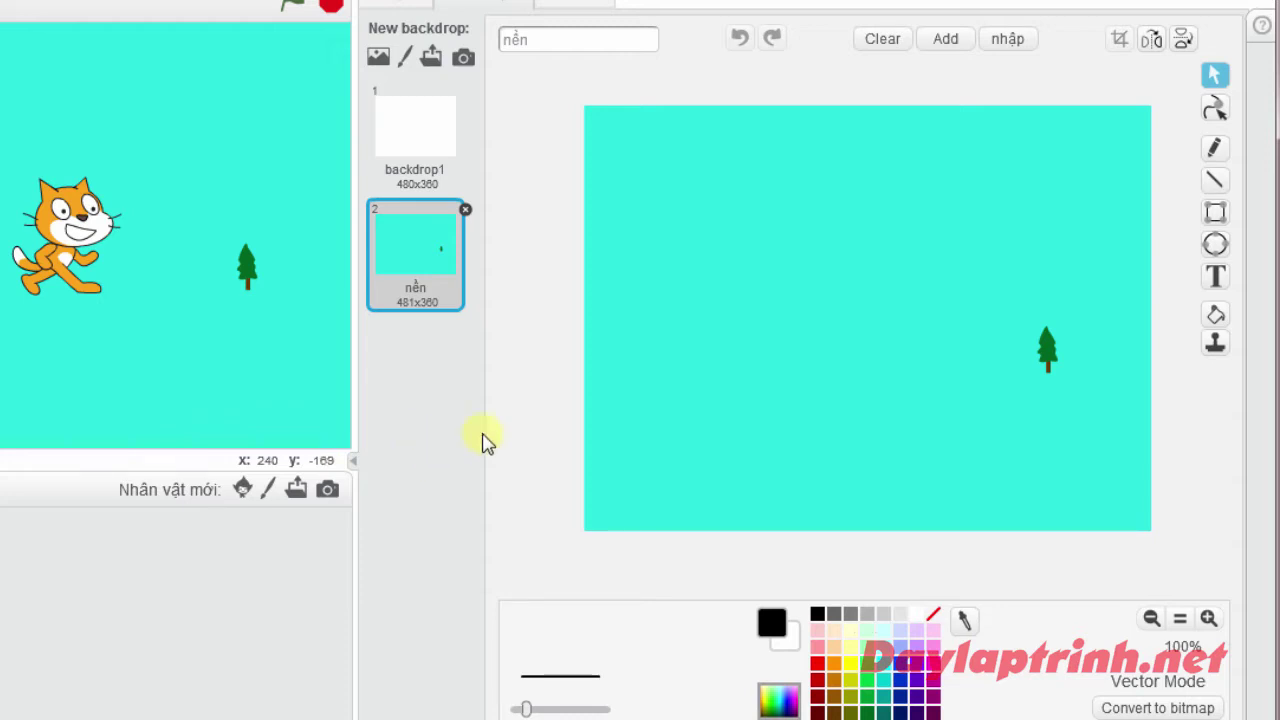
Ungroup the nền backdrop artwork and move the pine tree up near the canvas's right edge
{"action": "left_click", "coordinate": [1047, 383]}
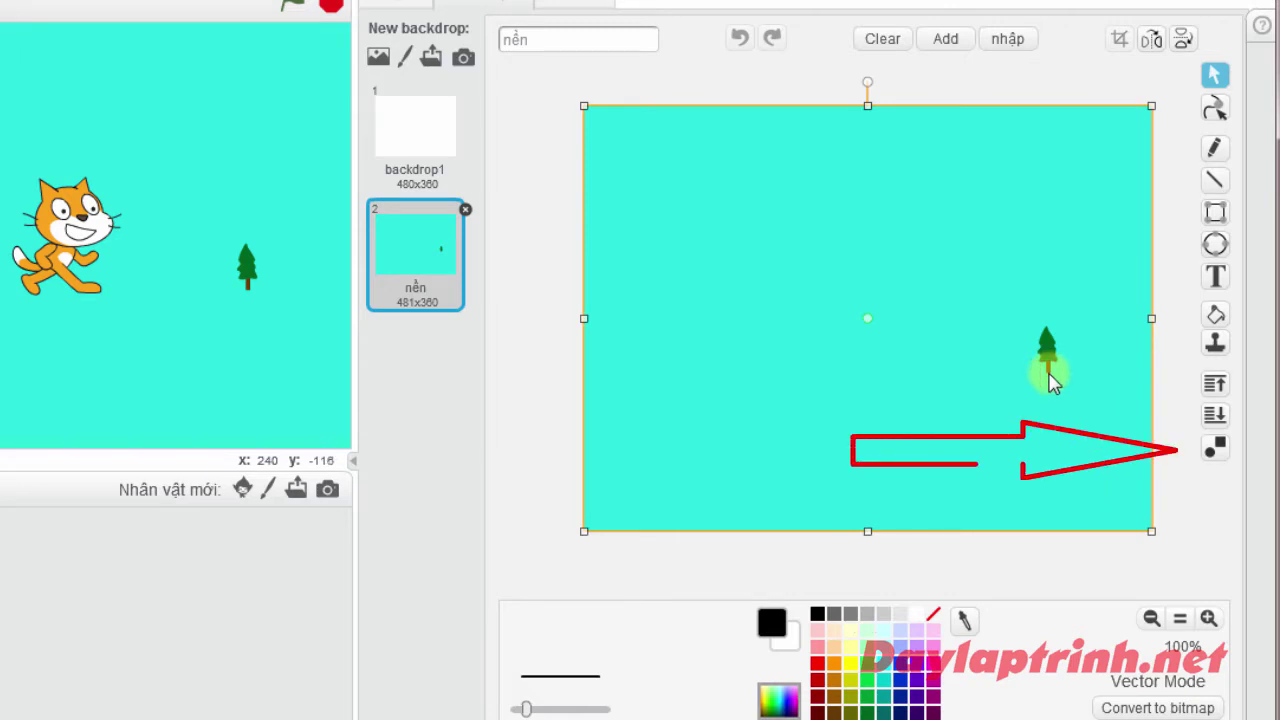
{"action": "left_click", "coordinate": [1207, 451]}
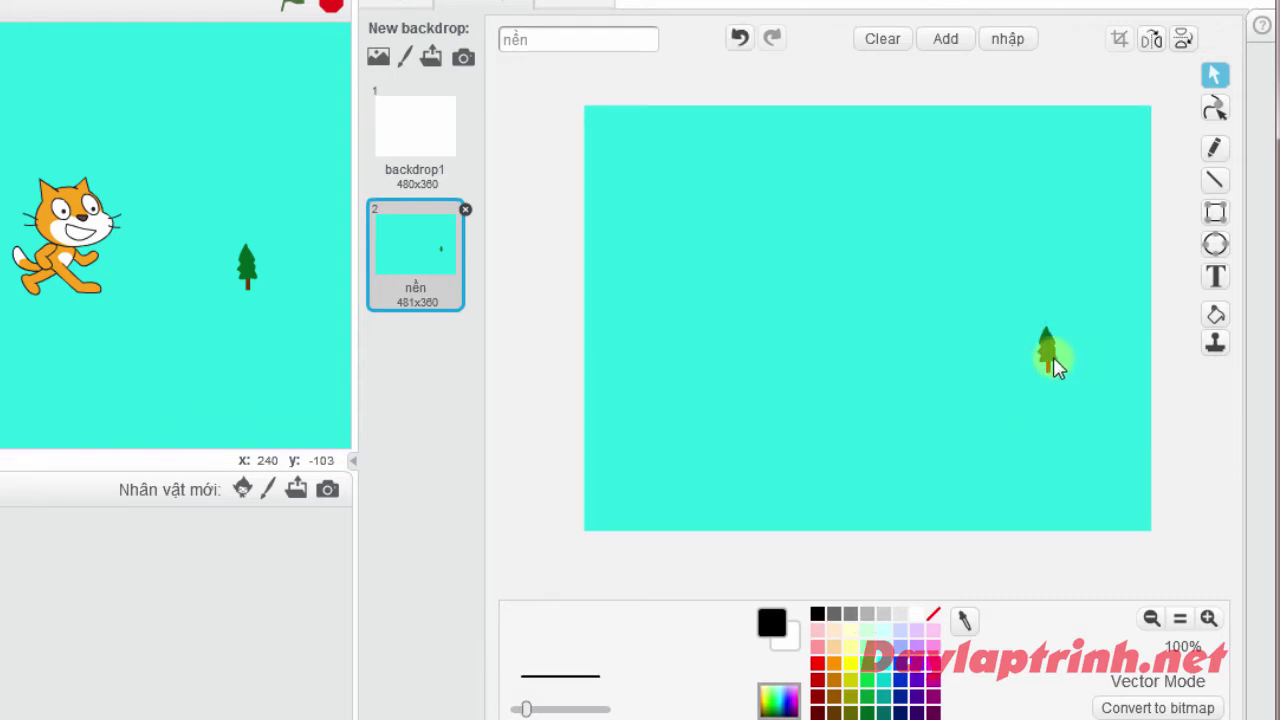
{"action": "left_click_drag", "start_coordinate": [1047, 352], "coordinate": [1126, 245]}
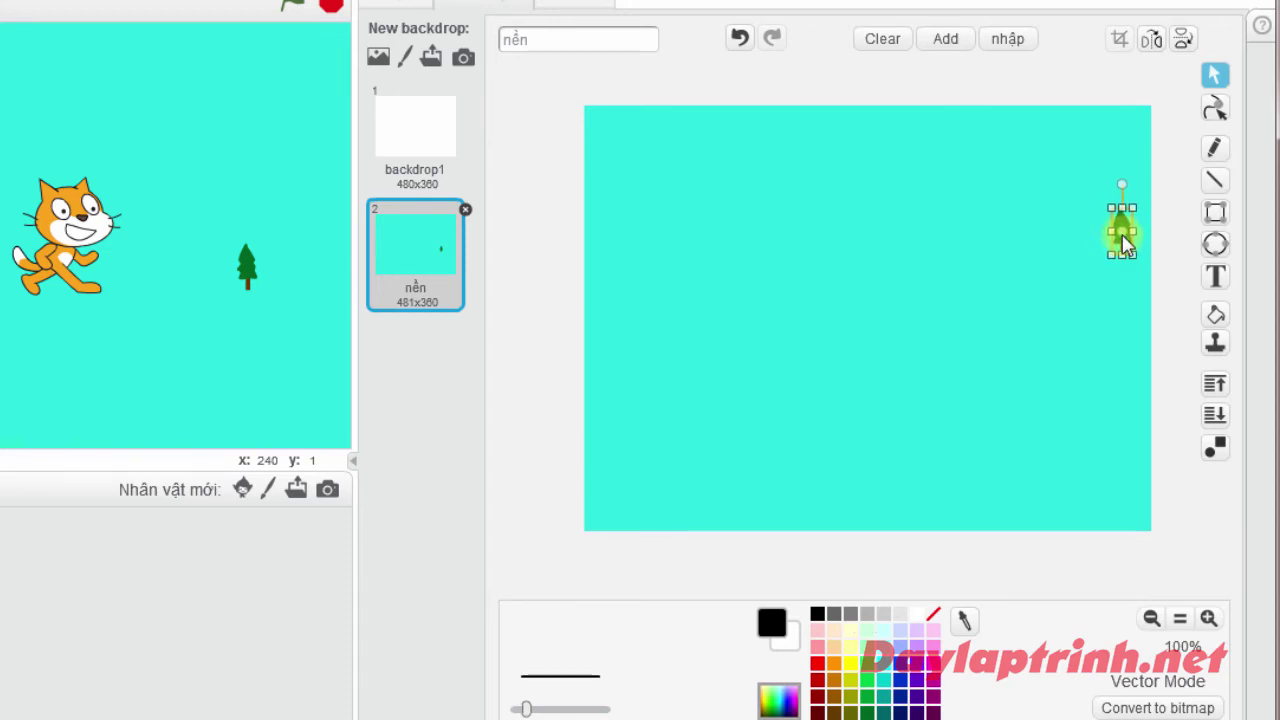
Delete the blank backdrop1 from the stage's backdrops
{"action": "left_click", "coordinate": [405, 140]}
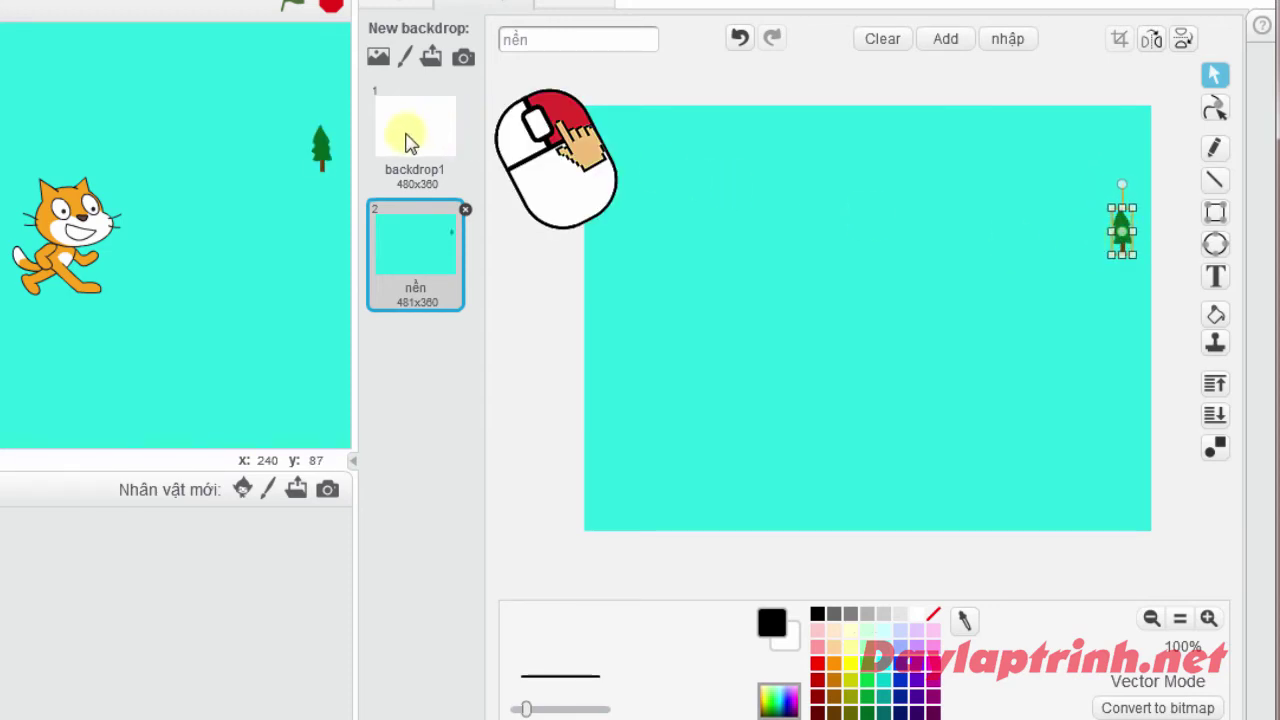
{"action": "right_click", "coordinate": [405, 140]}
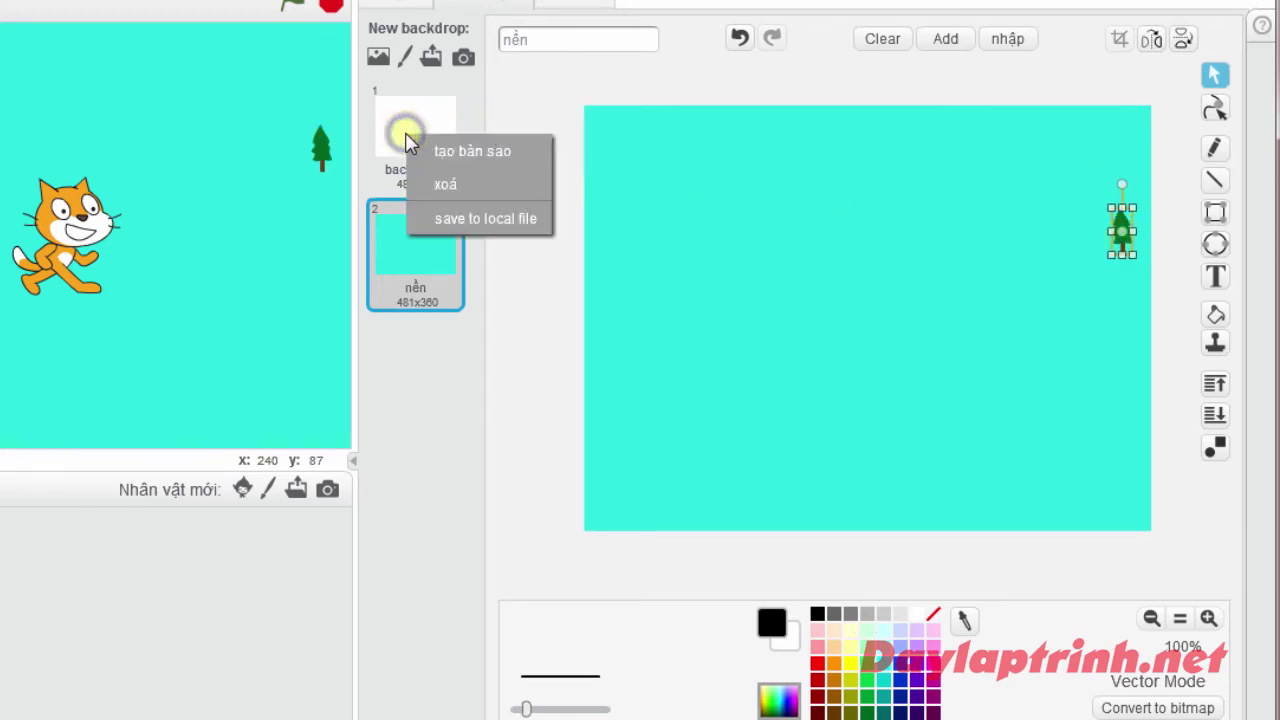
{"action": "left_click", "coordinate": [469, 189]}
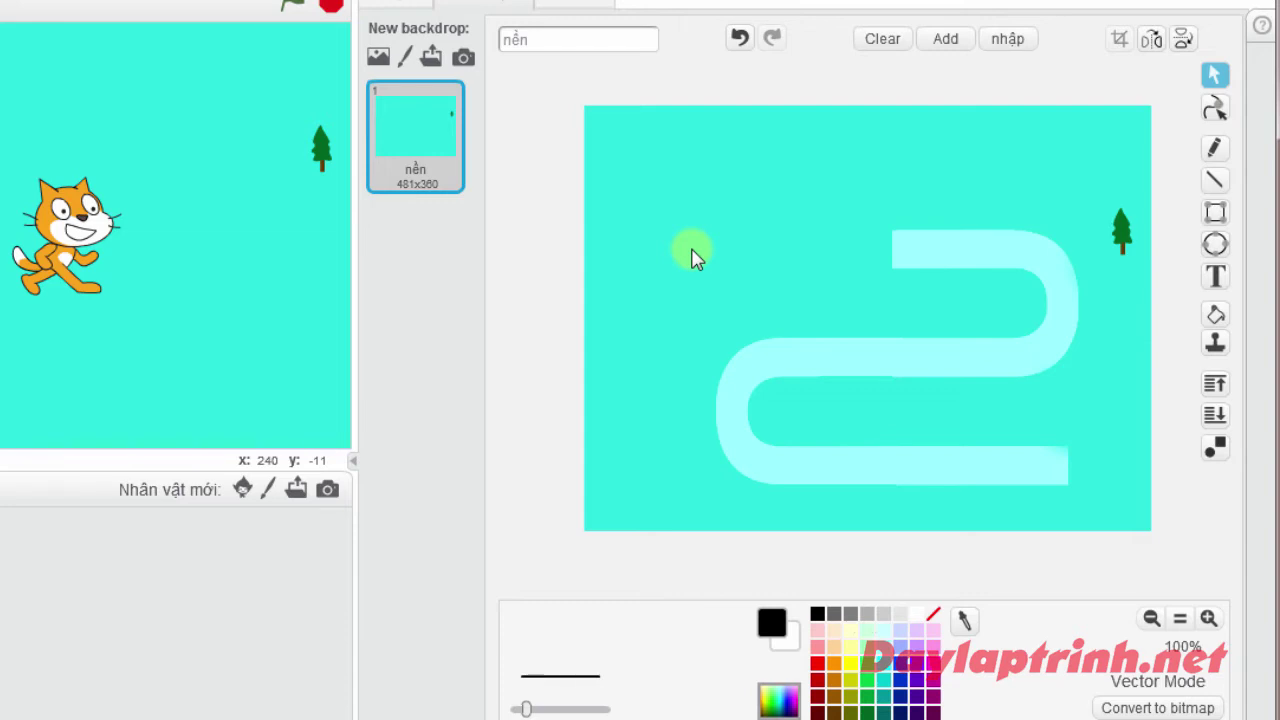
{"action": "key", "text": "ctrl+z"}
{"action": "key", "text": "ctrl+z"}
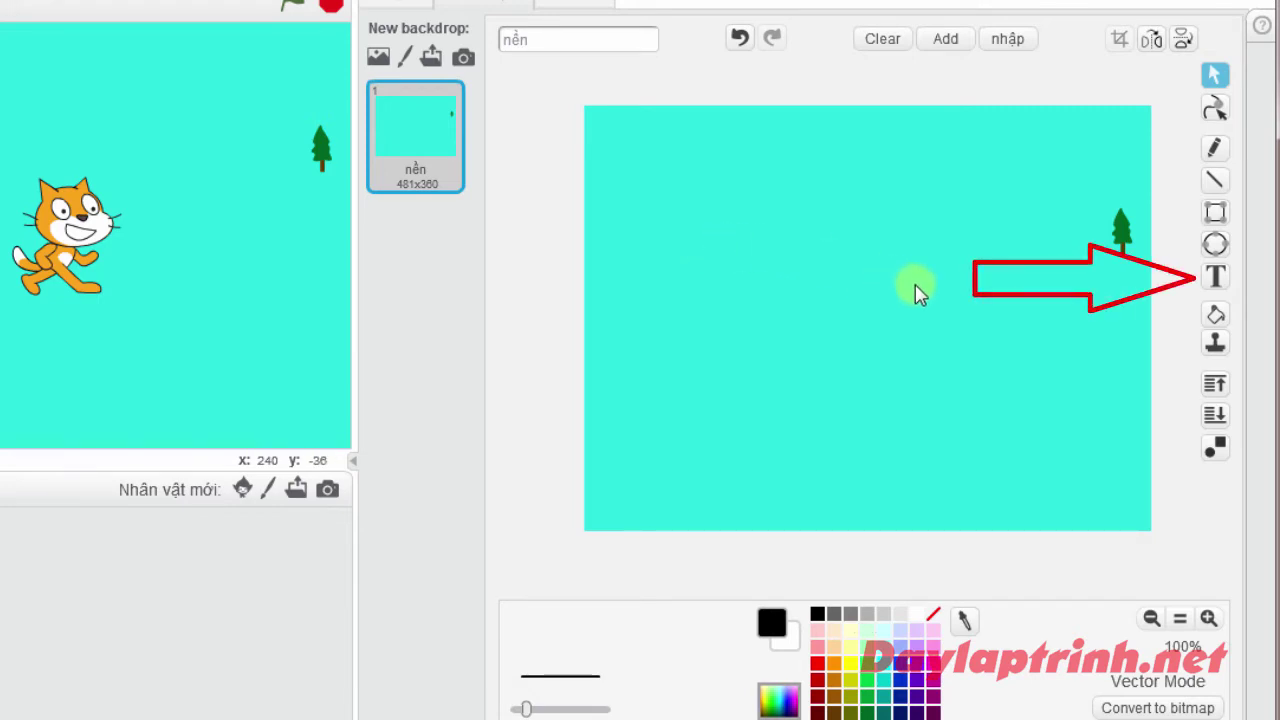
Add a light cyan letter "U" in Helvetica as text on the backdrop, left of the canvas centre
{"action": "left_click", "coordinate": [1208, 278]}
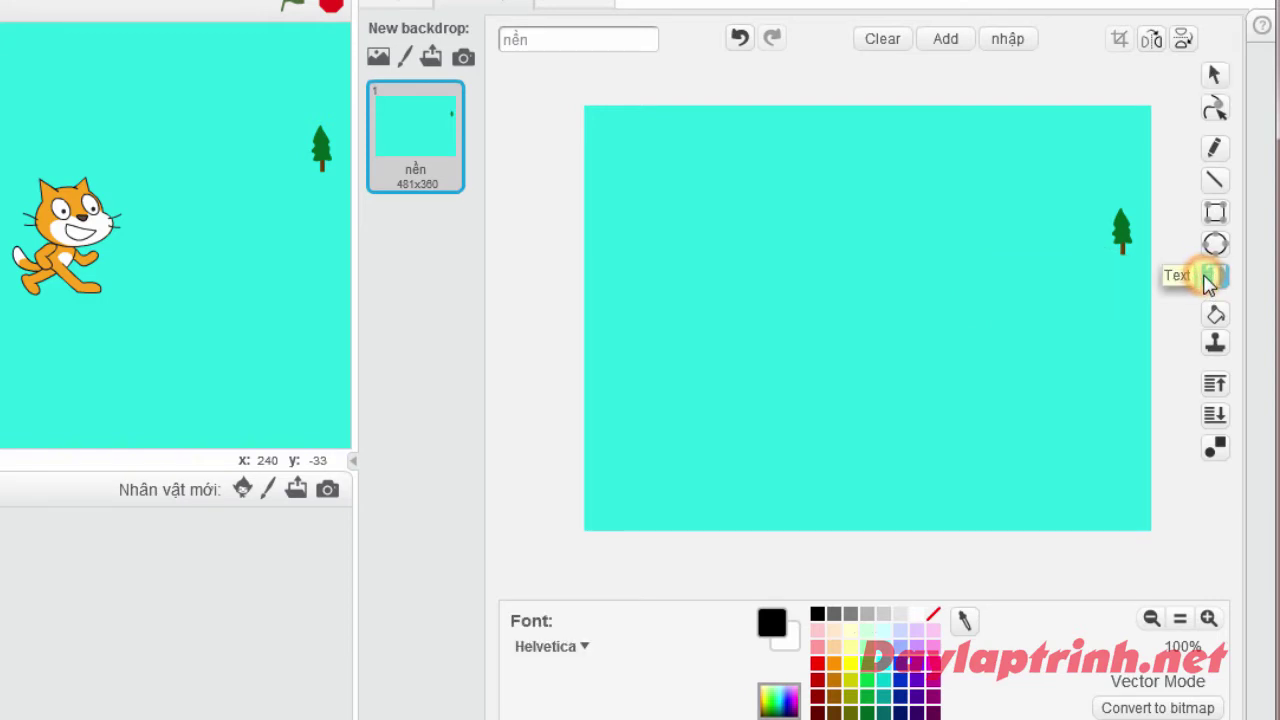
{"action": "left_click", "coordinate": [879, 648]}
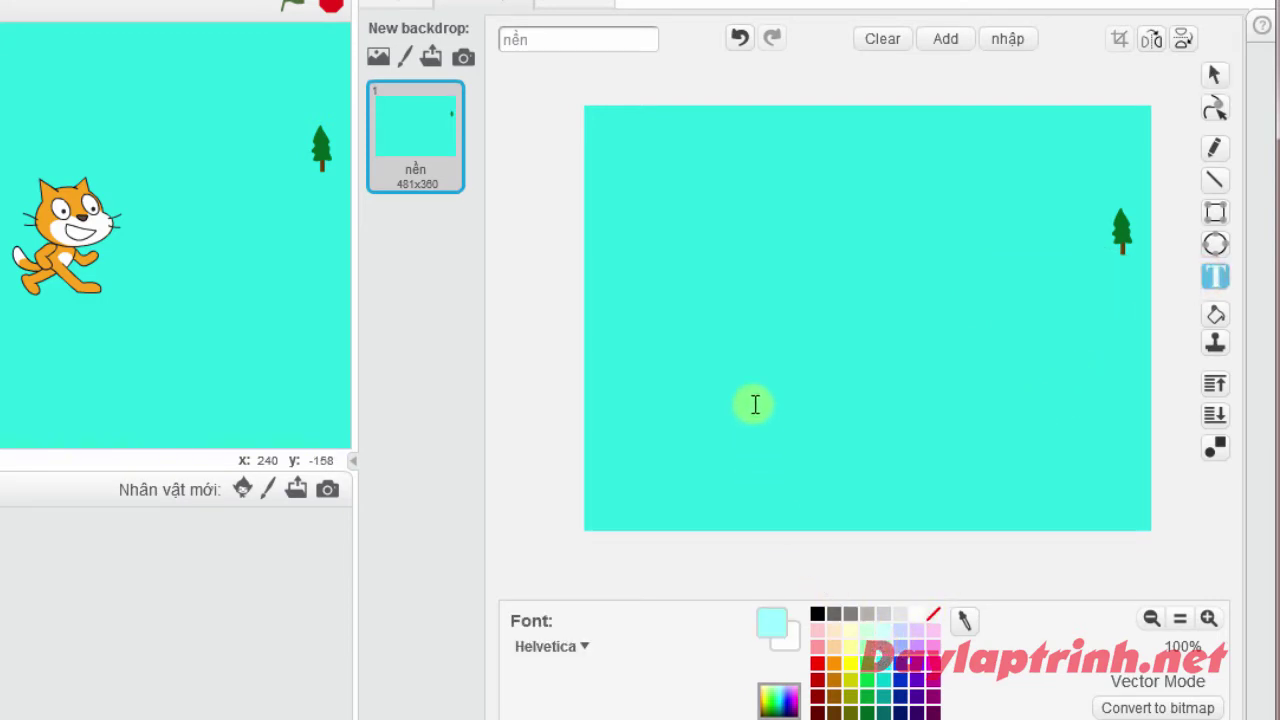
{"action": "left_click", "coordinate": [754, 353]}
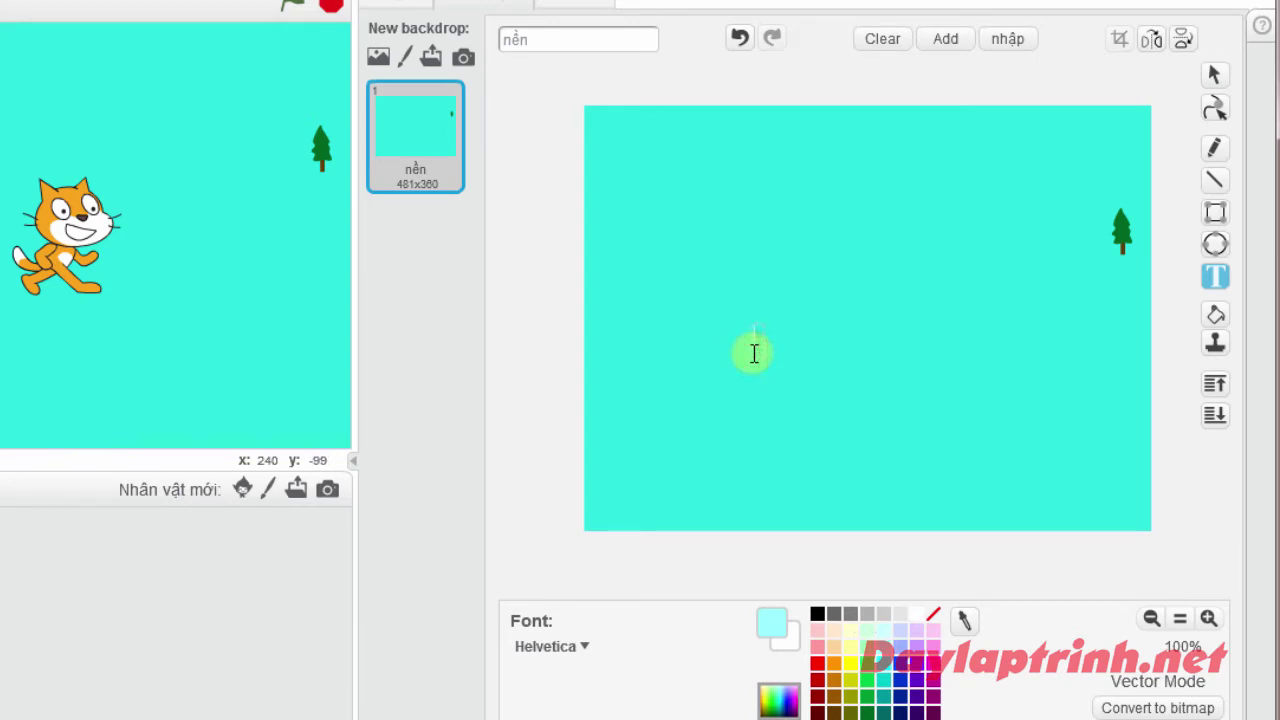
{"action": "type", "text": "U"}
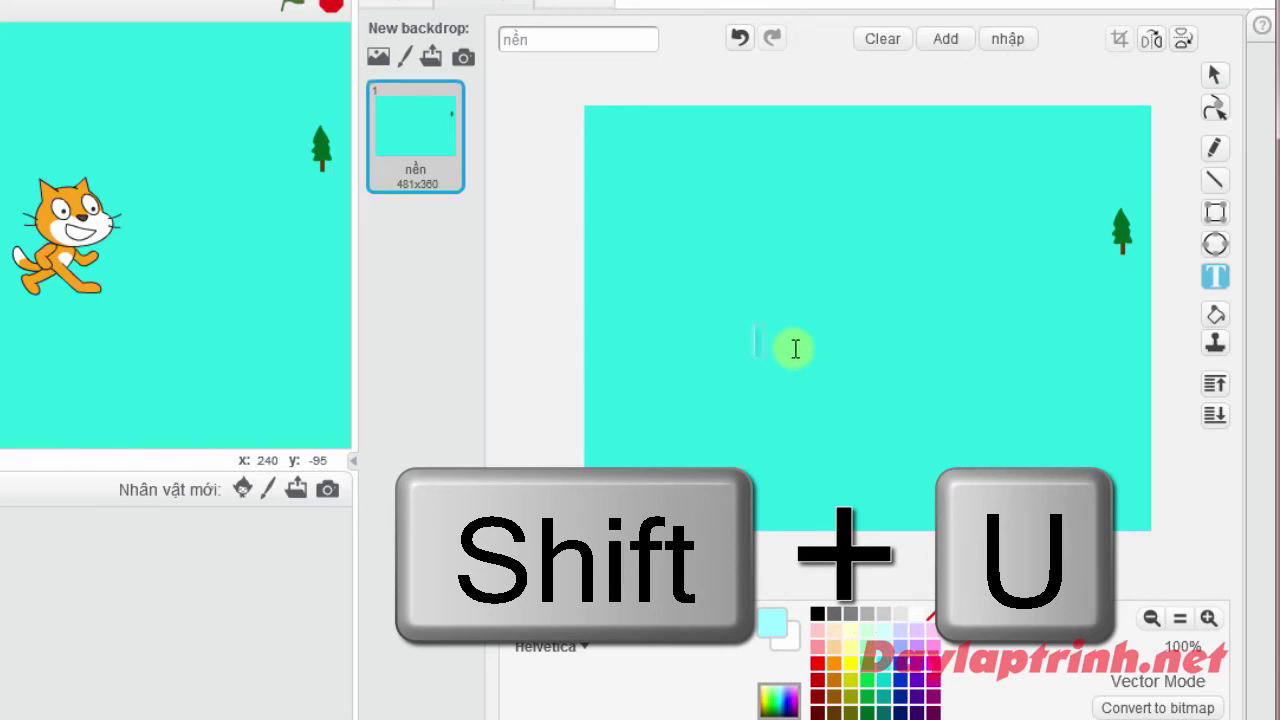
{"action": "type", "text": "U"}
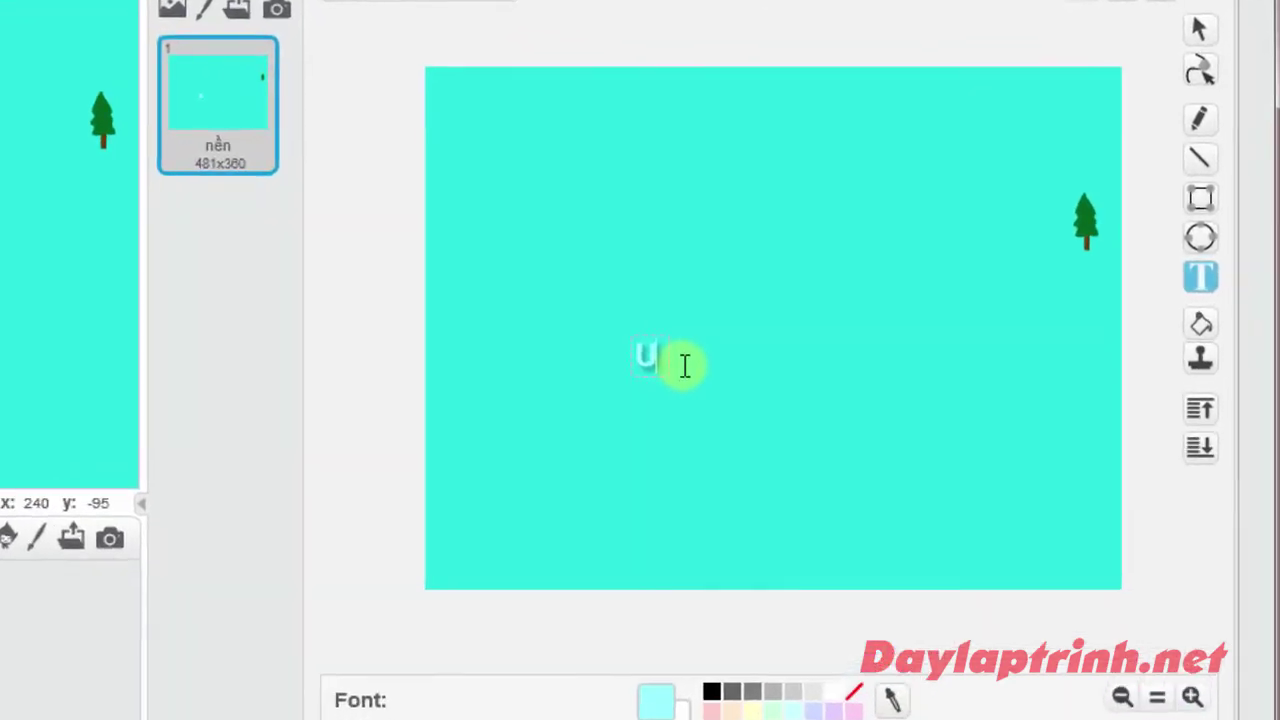
{"action": "left_click", "coordinate": [721, 371]}
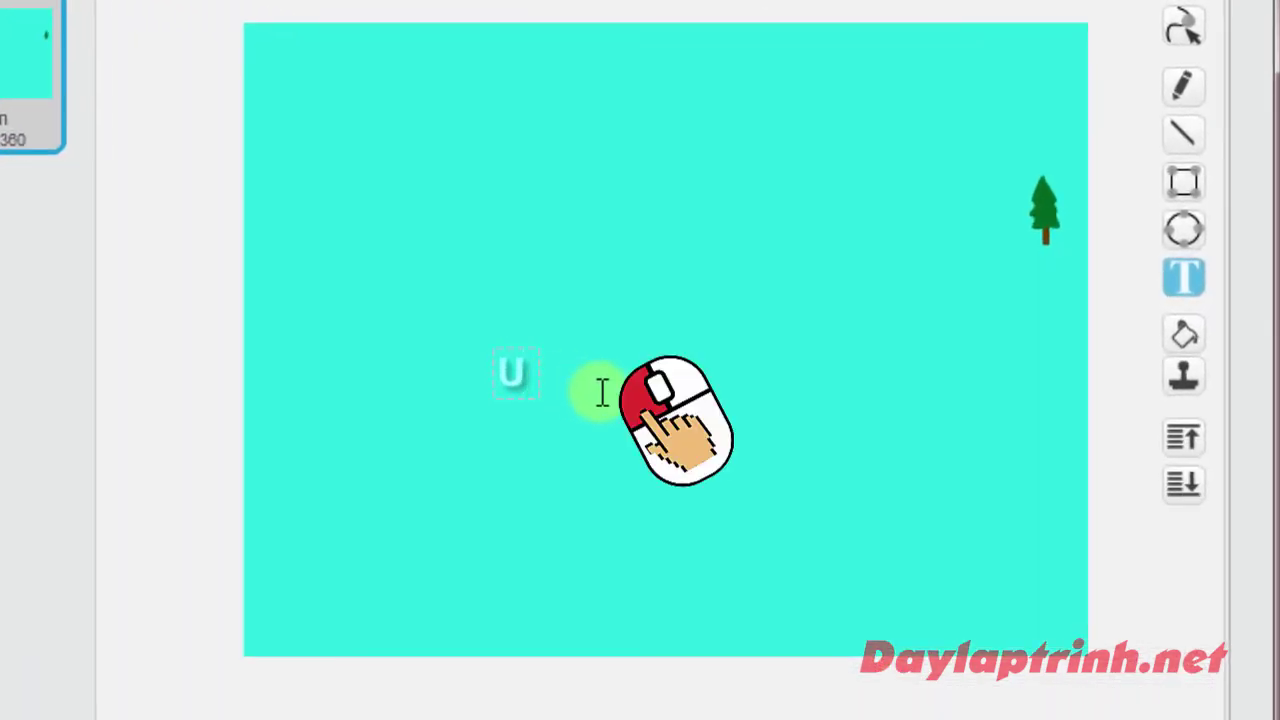
{"action": "left_click", "coordinate": [602, 392]}
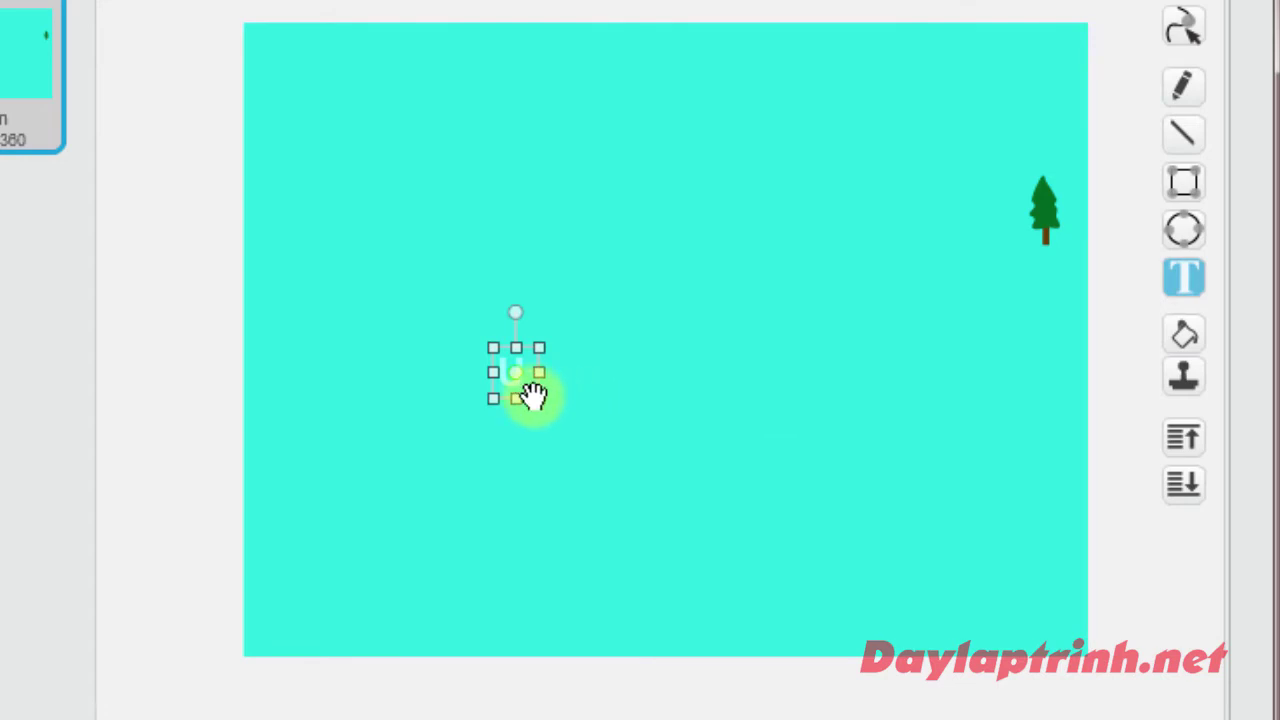
Enlarge the letter U, rotate it 90° clockwise so it opens to the right, and place it in the lower middle of the backdrop
{"action": "left_click_drag", "start_coordinate": [540, 399], "coordinate": [837, 703]}
{"action": "left_click_drag", "start_coordinate": [666, 594], "coordinate": [675, 477]}
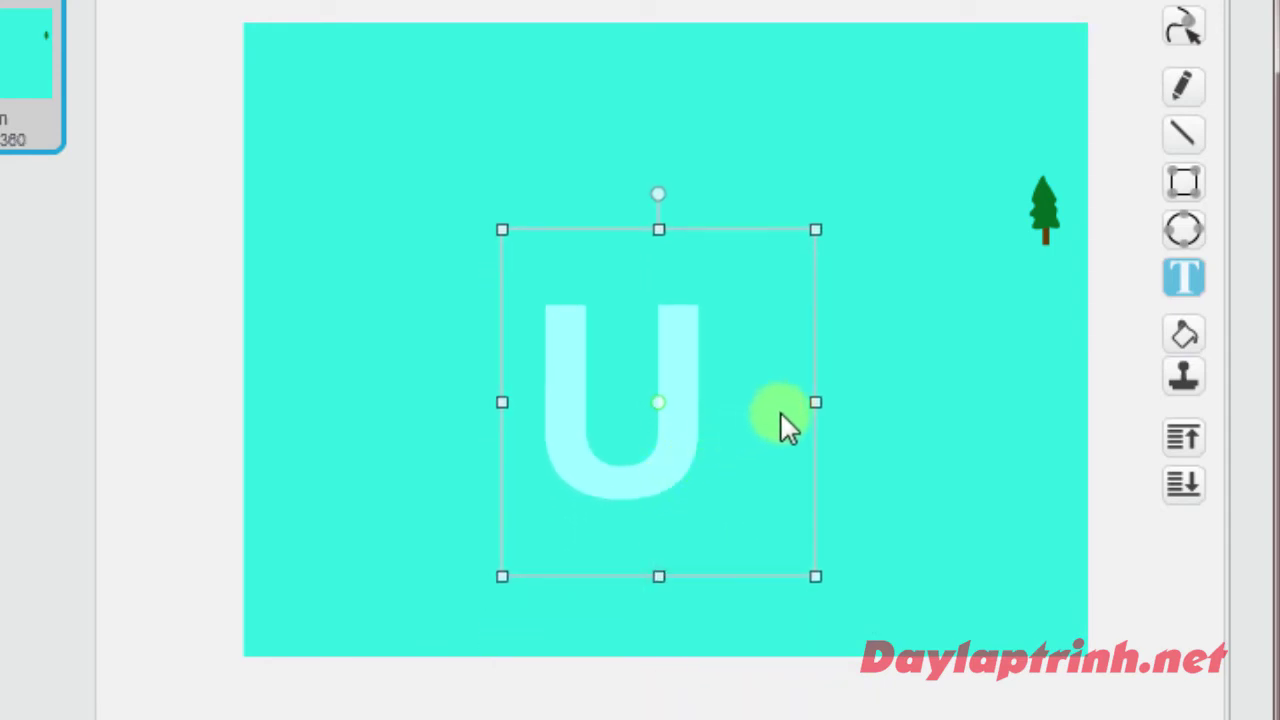
{"action": "left_click_drag", "start_coordinate": [658, 194], "coordinate": [860, 400]}
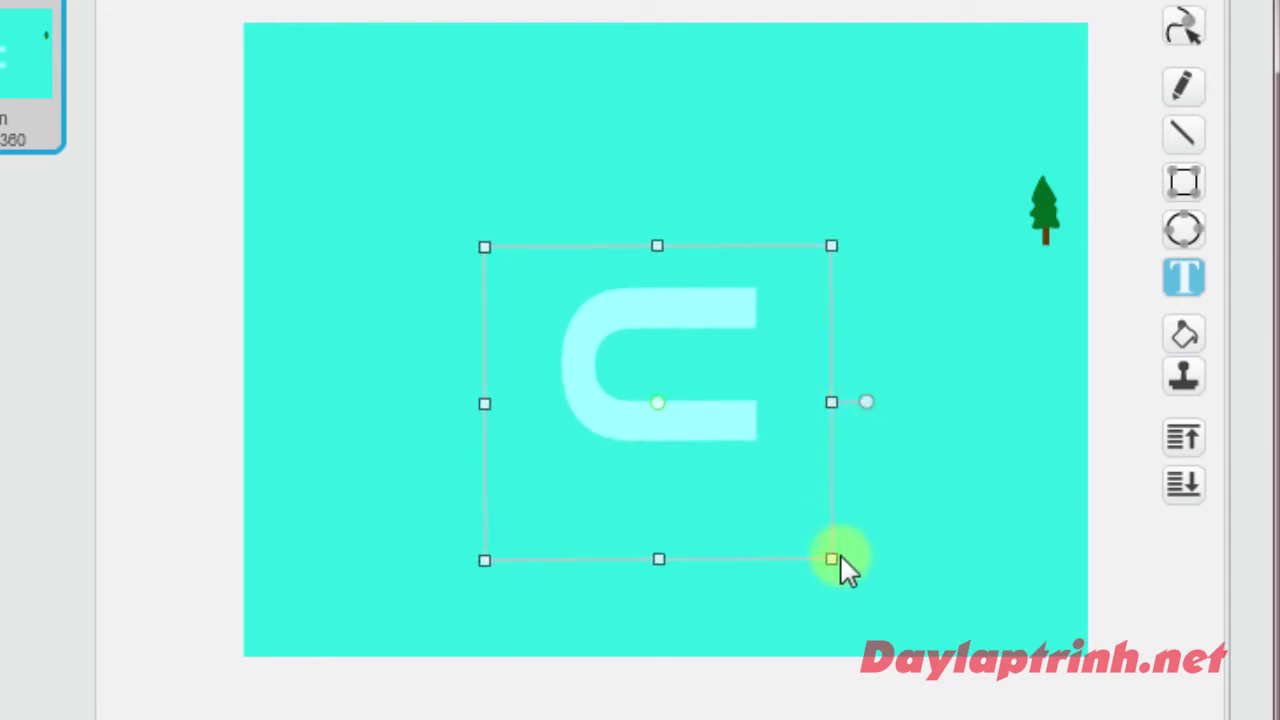
{"action": "left_click_drag", "start_coordinate": [838, 557], "coordinate": [951, 686]}
{"action": "left_click_drag", "start_coordinate": [806, 489], "coordinate": [679, 545]}
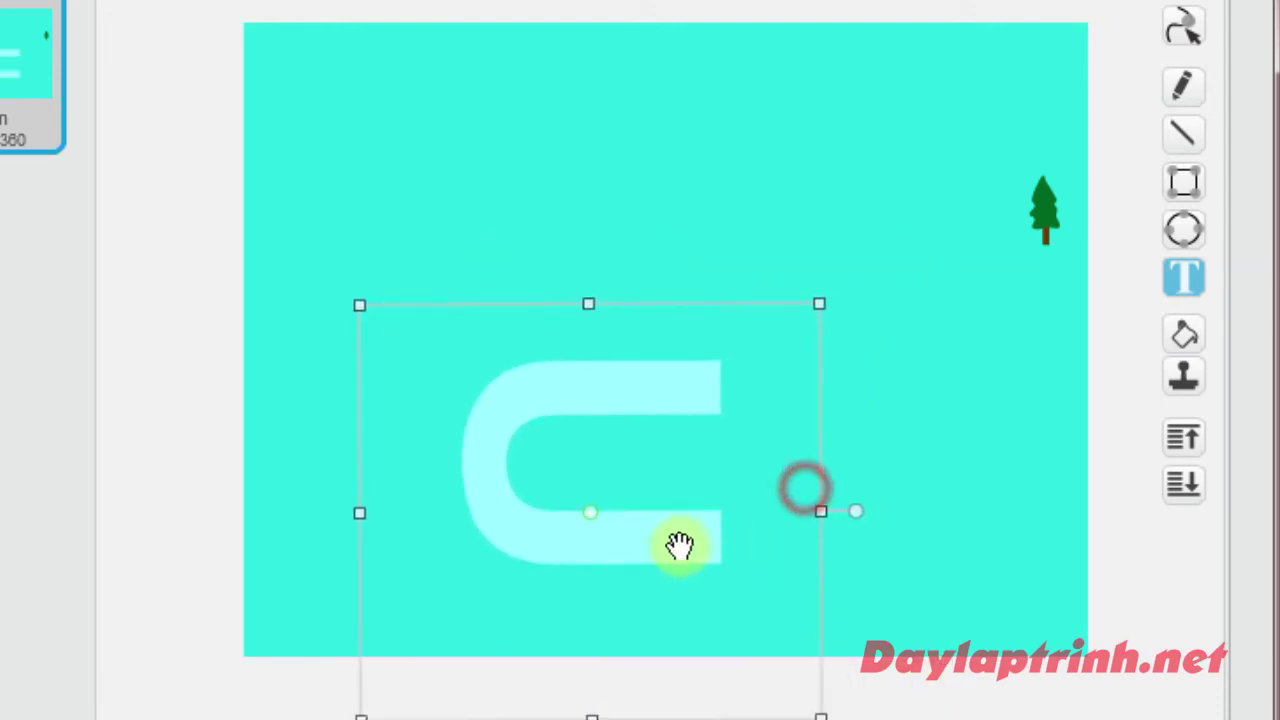
Duplicate the U shape to its upper right and rotate the copy 180° so it opens to the left
{"action": "left_click", "coordinate": [1186, 376]}
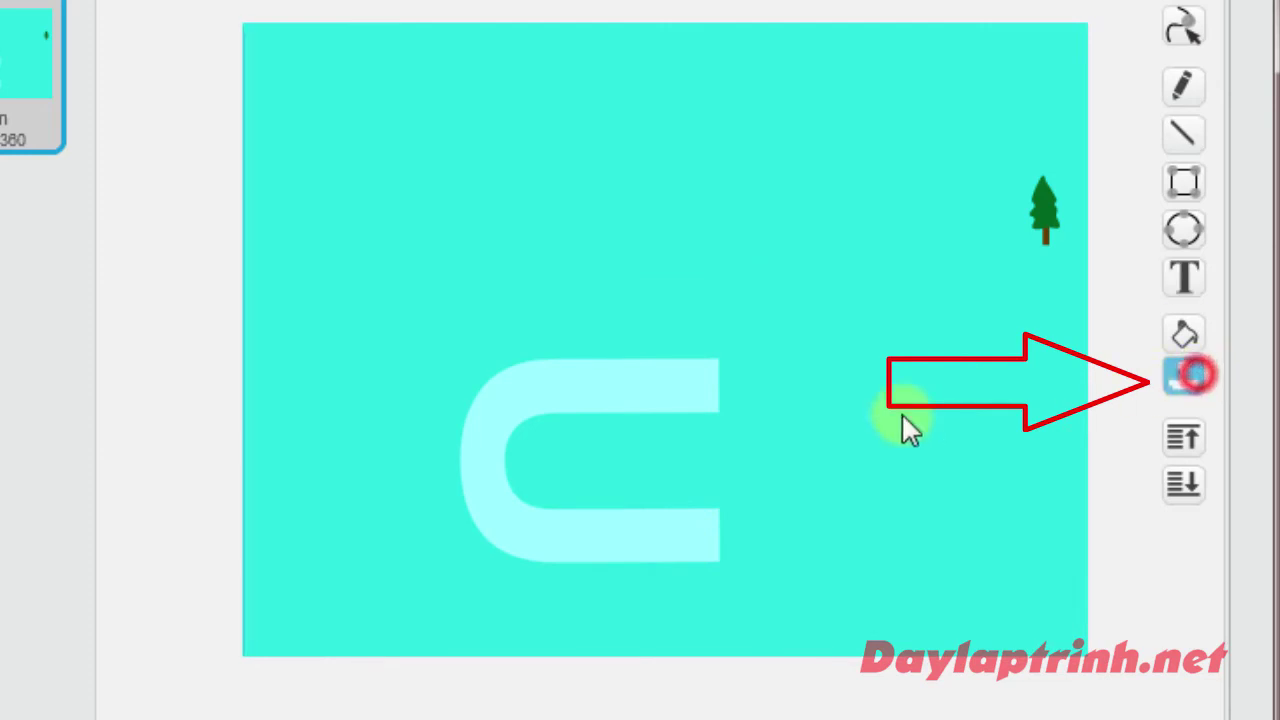
{"action": "left_click_drag", "start_coordinate": [674, 414], "coordinate": [851, 281]}
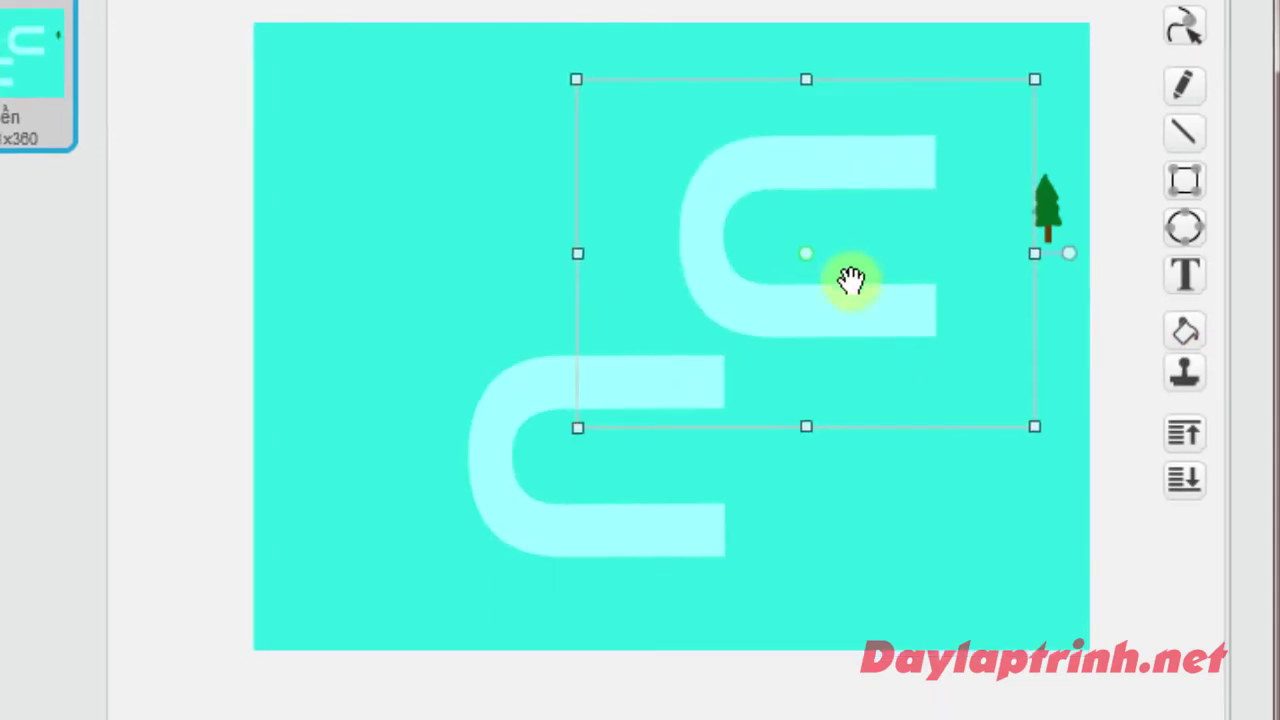
{"action": "left_click_drag", "start_coordinate": [1069, 253], "coordinate": [653, 136]}
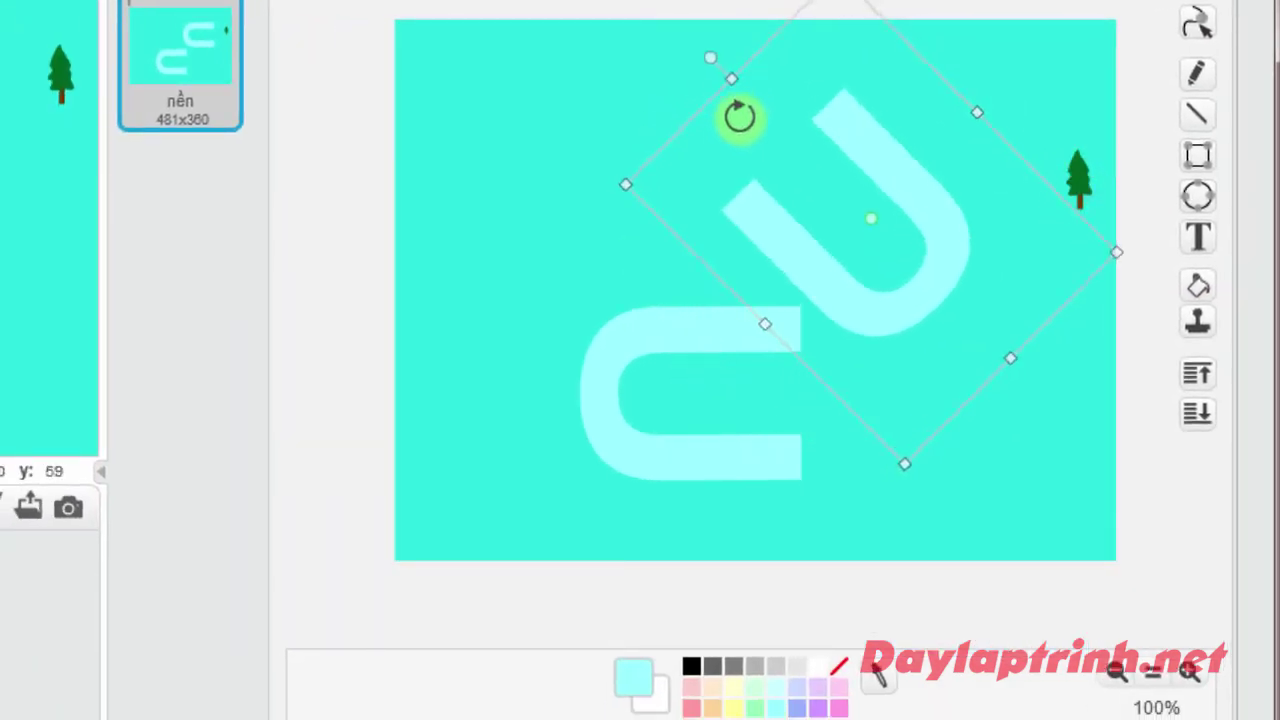
{"action": "left_click_drag", "start_coordinate": [740, 117], "coordinate": [708, 216]}
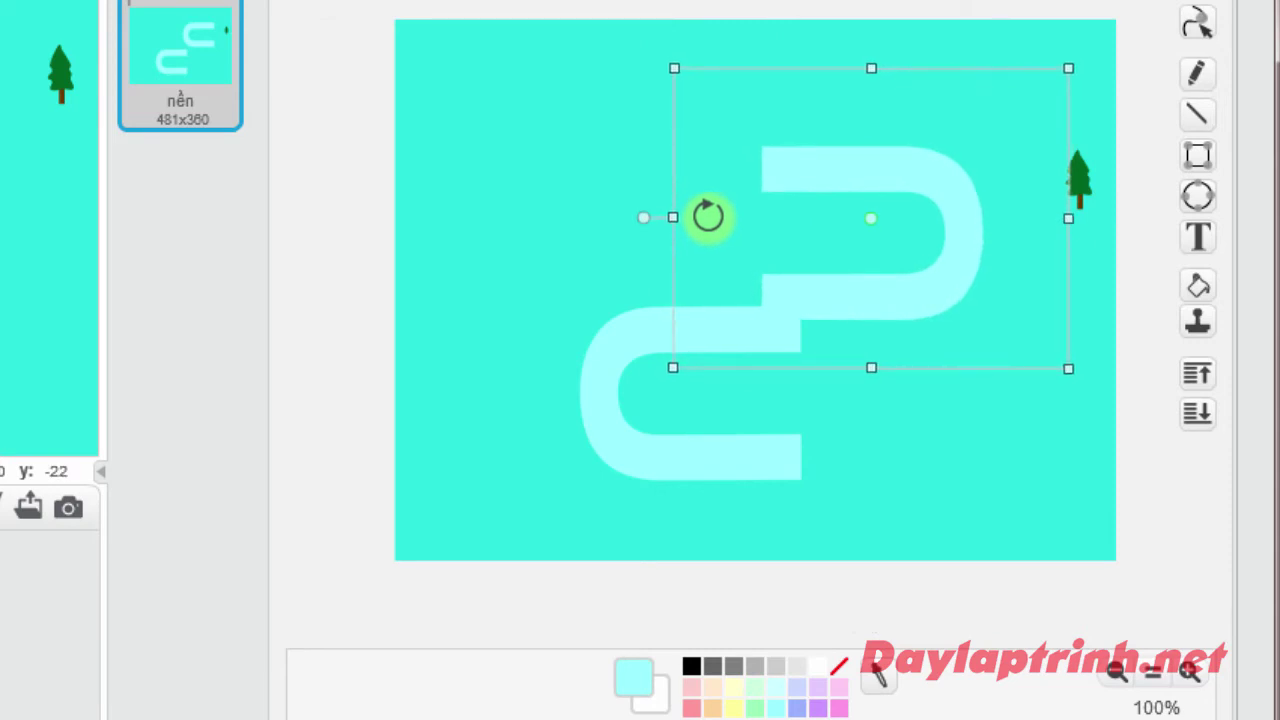
Align the copied U's lower arm with the original U's upper arm so both form one continuous S-shaped road
{"action": "left_click_drag", "start_coordinate": [926, 294], "coordinate": [953, 334]}
{"action": "left_click", "coordinate": [1190, 670]}
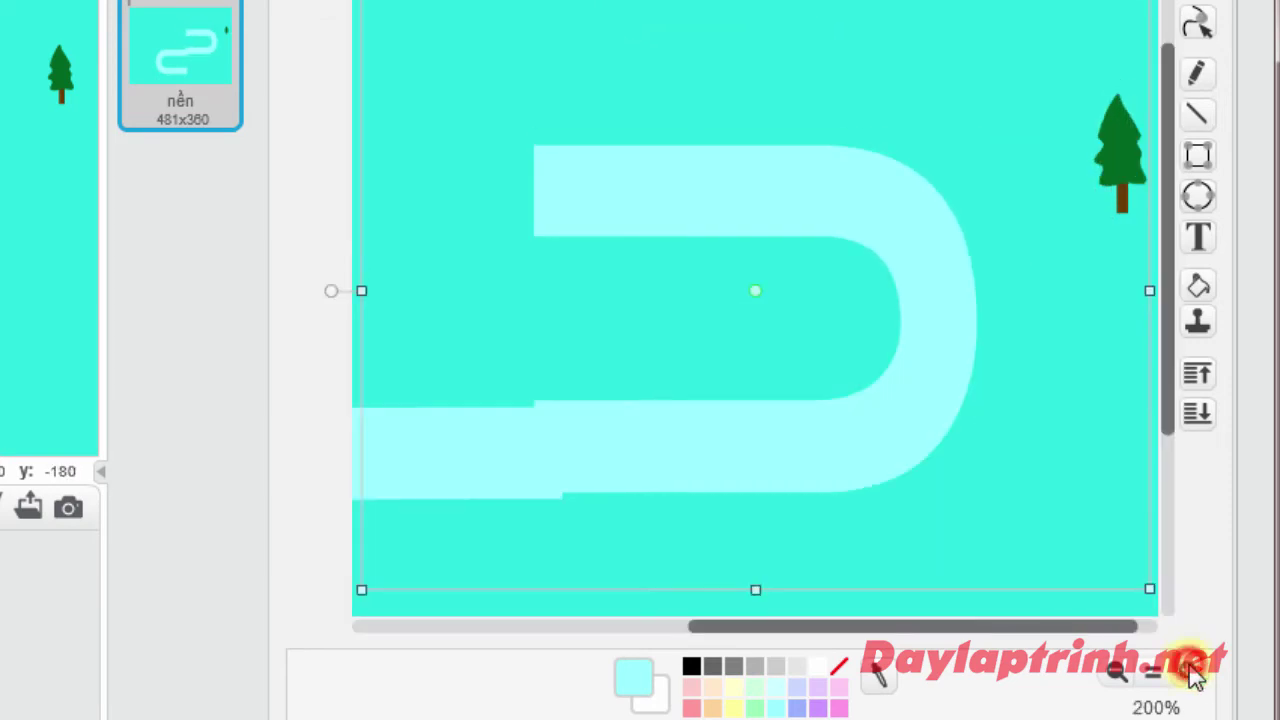
{"action": "left_click", "coordinate": [1190, 670]}
{"action": "left_click", "coordinate": [950, 628]}
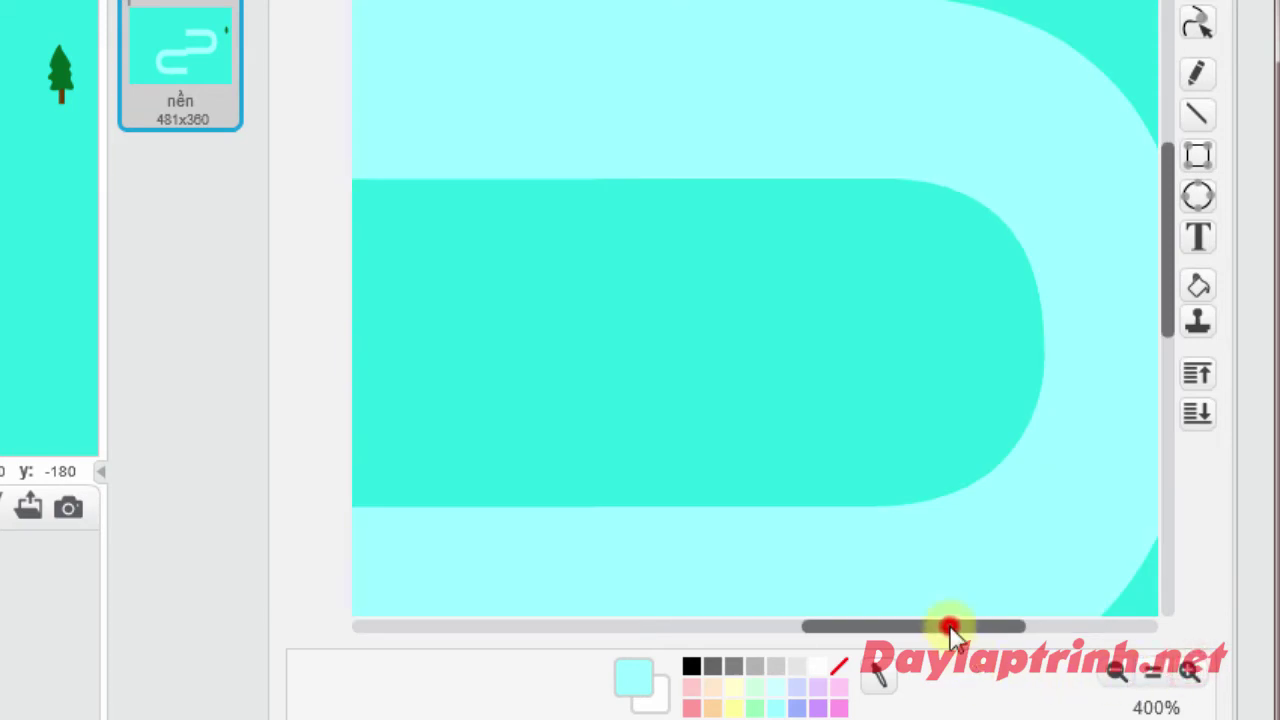
{"action": "left_click_drag", "start_coordinate": [950, 628], "coordinate": [885, 627]}
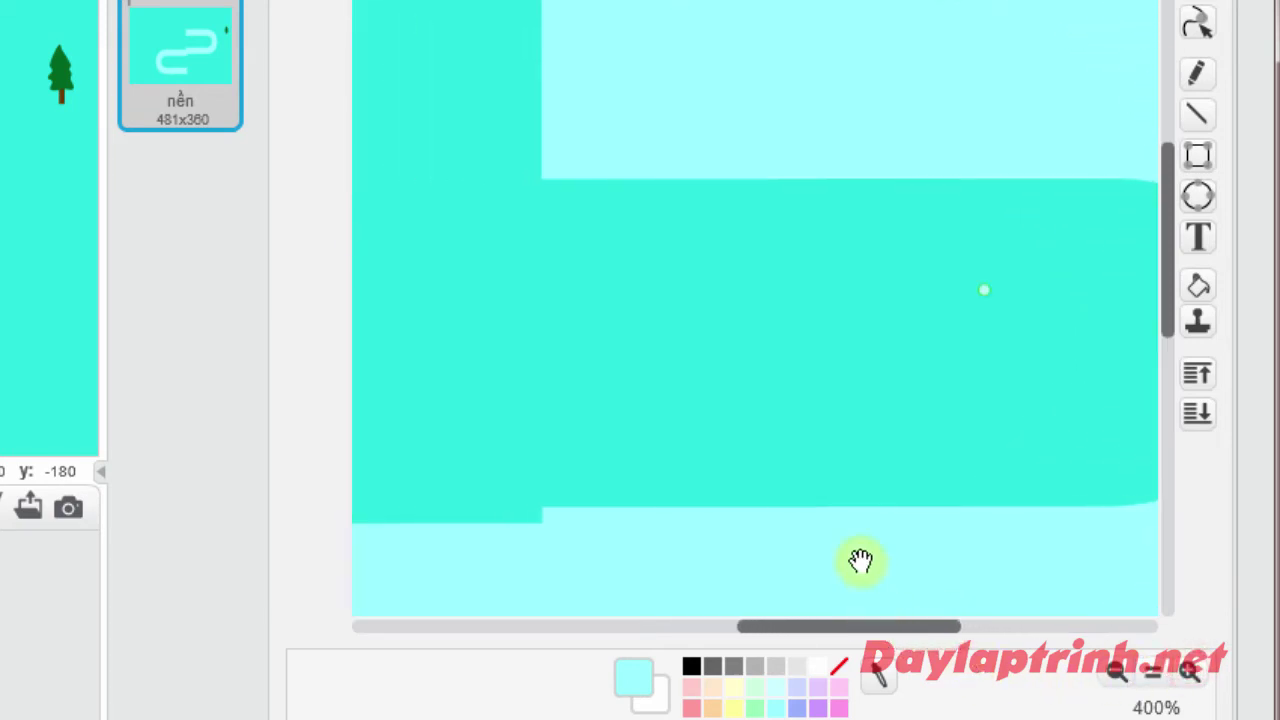
{"action": "left_click", "coordinate": [861, 561]}
{"action": "left_click_drag", "start_coordinate": [878, 566], "coordinate": [906, 577]}
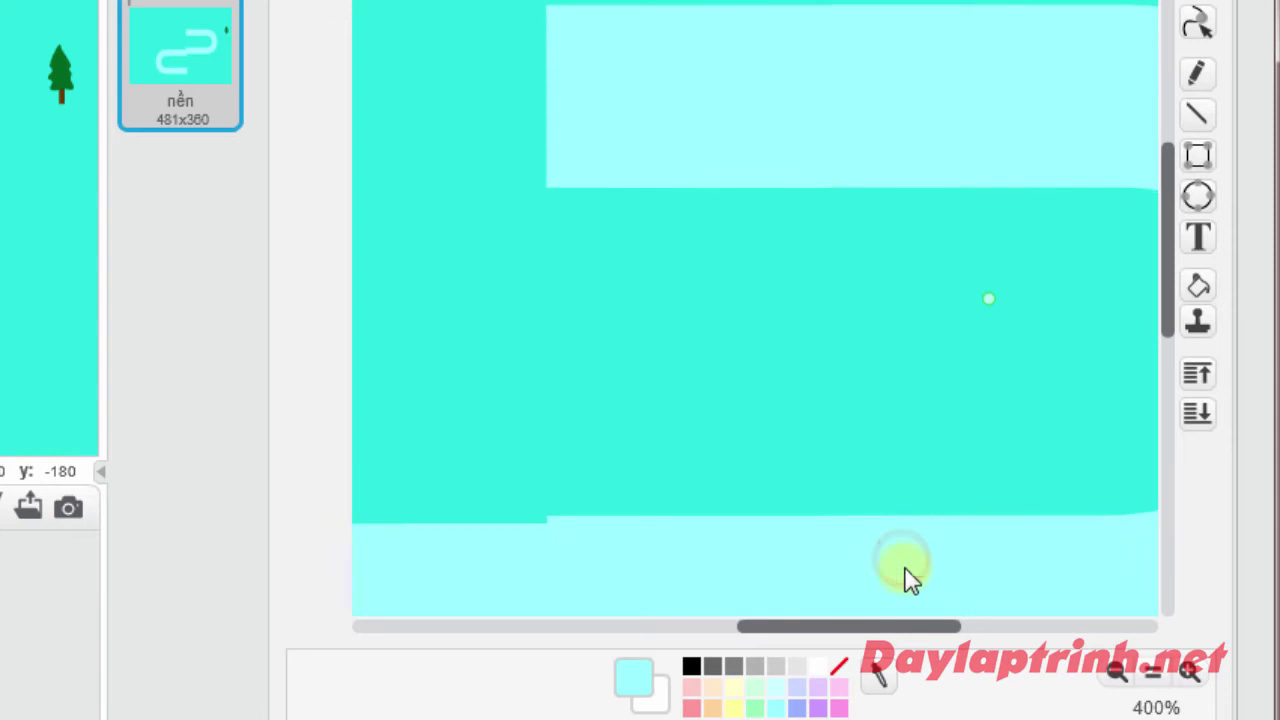
{"action": "left_click_drag", "start_coordinate": [1166, 325], "coordinate": [1172, 372]}
{"action": "left_click", "coordinate": [994, 429]}
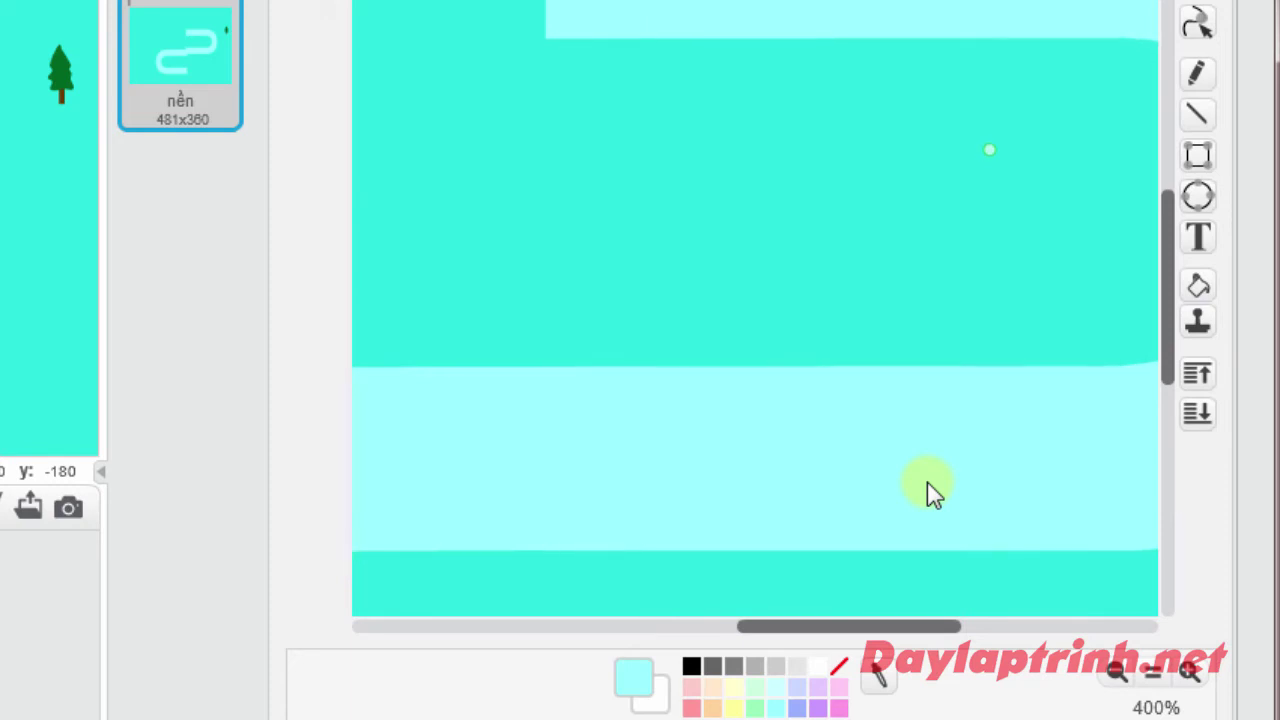
{"action": "left_click", "coordinate": [1158, 676]}
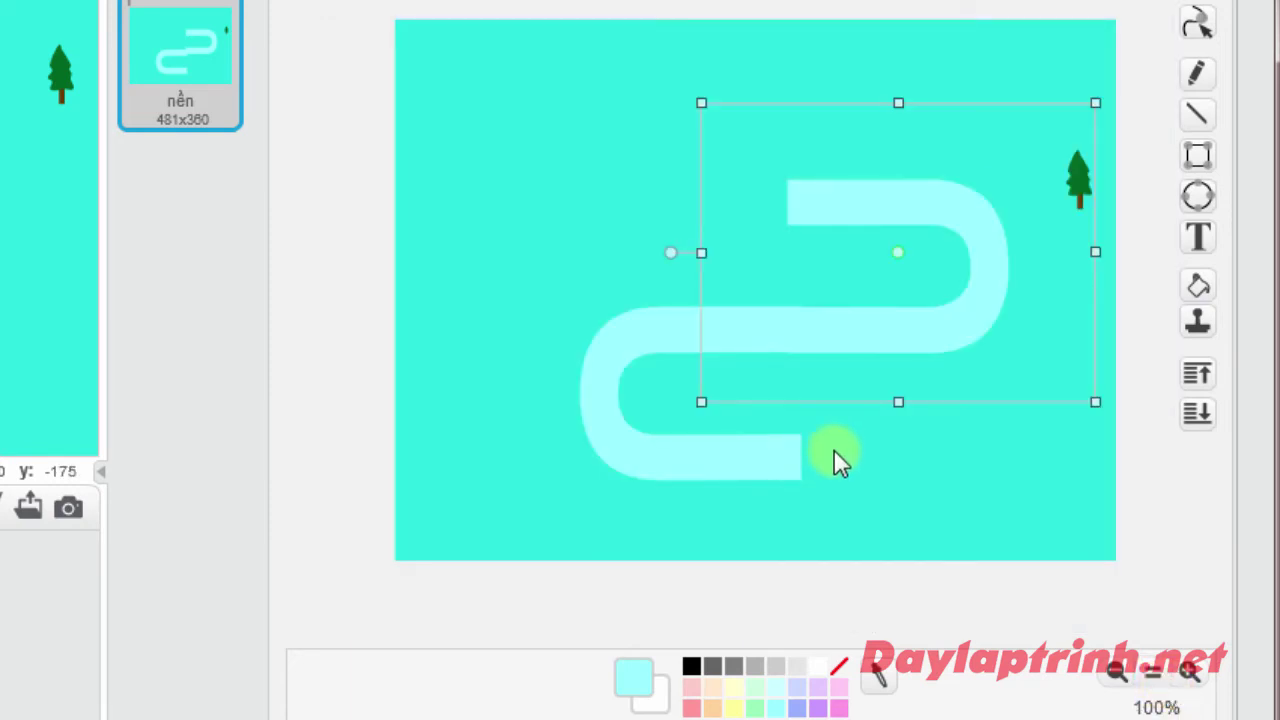
Group the two U shapes into one road object and shift it slightly up and to the left
{"action": "key", "text": "ctrl"}
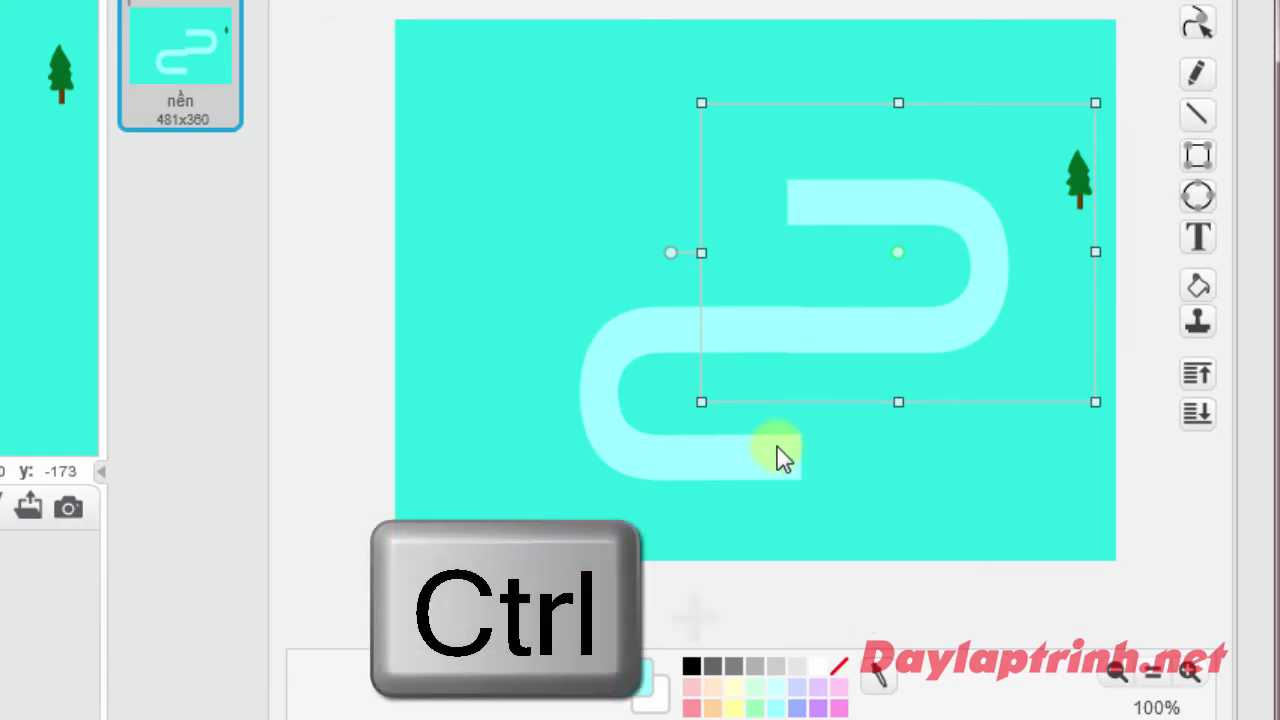
{"action": "left_click", "coordinate": [735, 467], "text": "ctrl"}
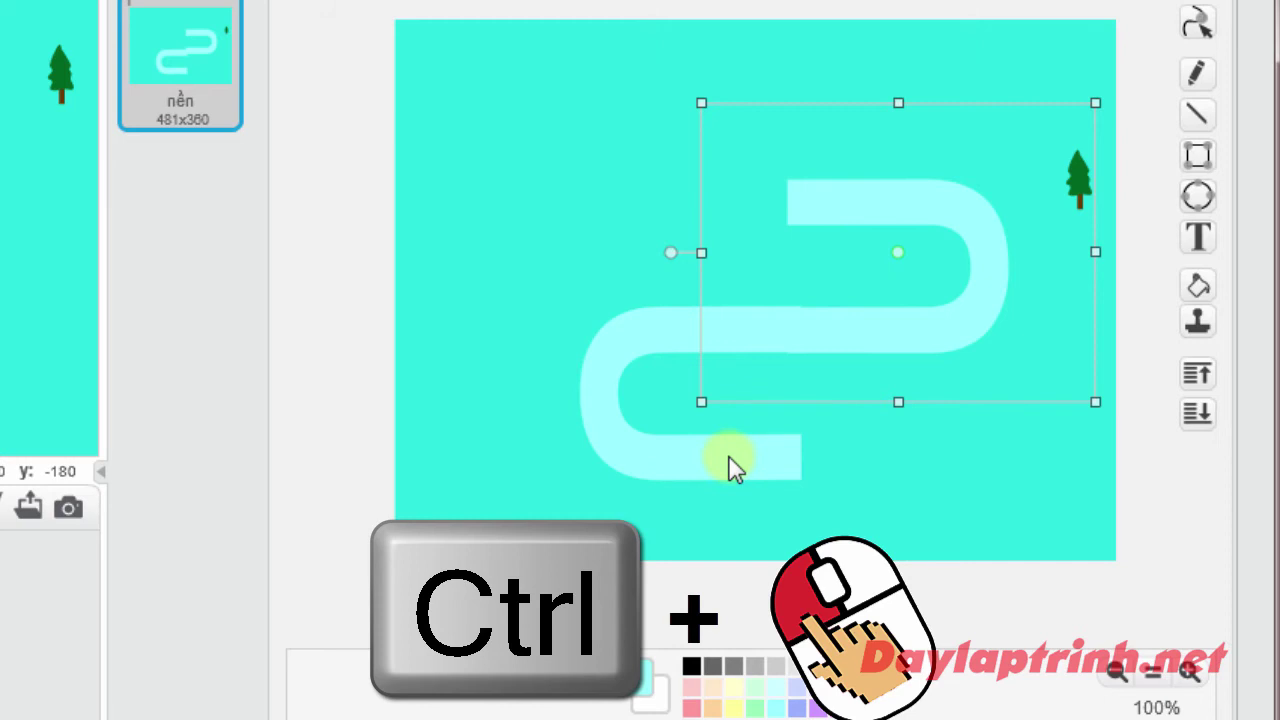
{"action": "left_click", "coordinate": [767, 445], "text": "ctrl"}
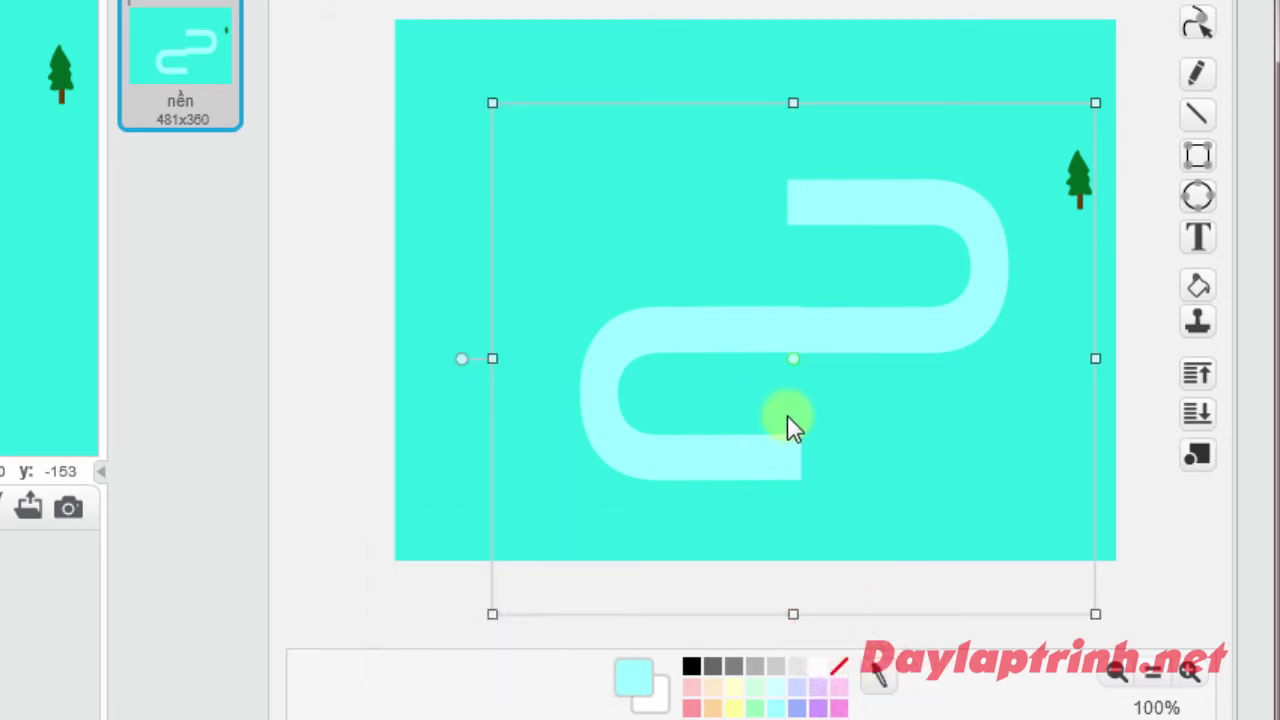
{"action": "left_click", "coordinate": [1196, 460]}
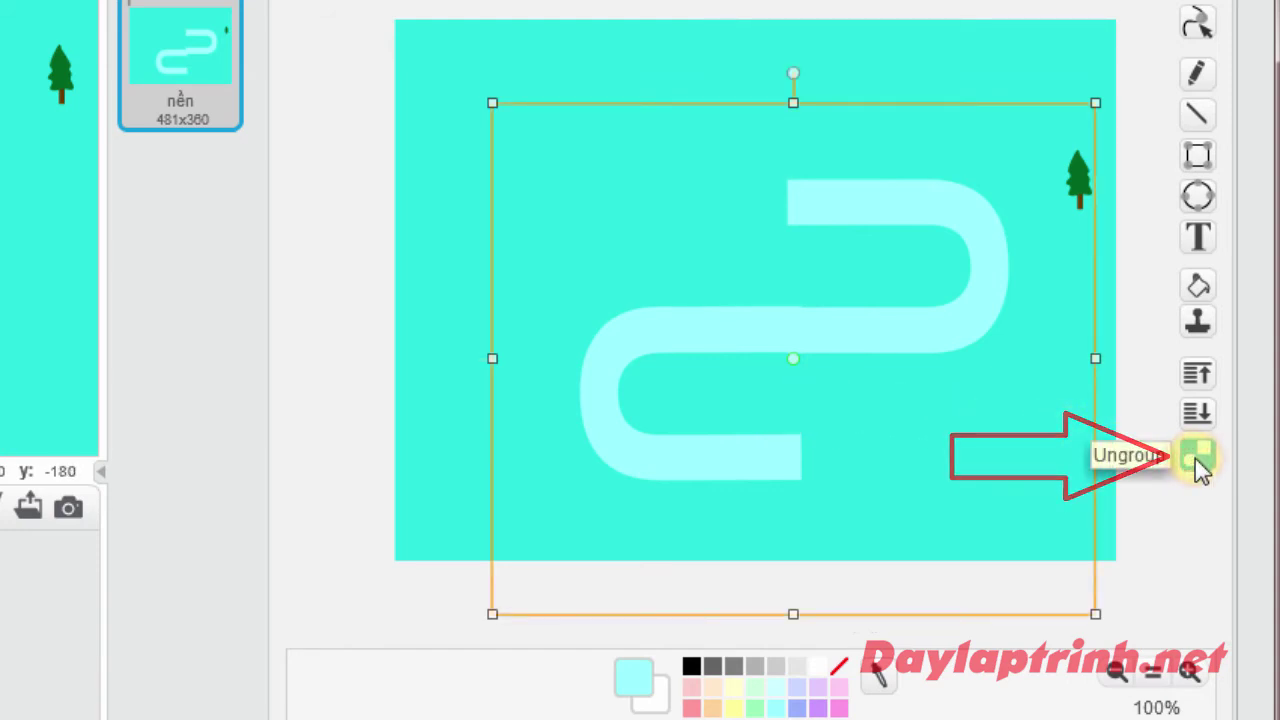
{"action": "left_click_drag", "start_coordinate": [906, 357], "coordinate": [895, 331]}
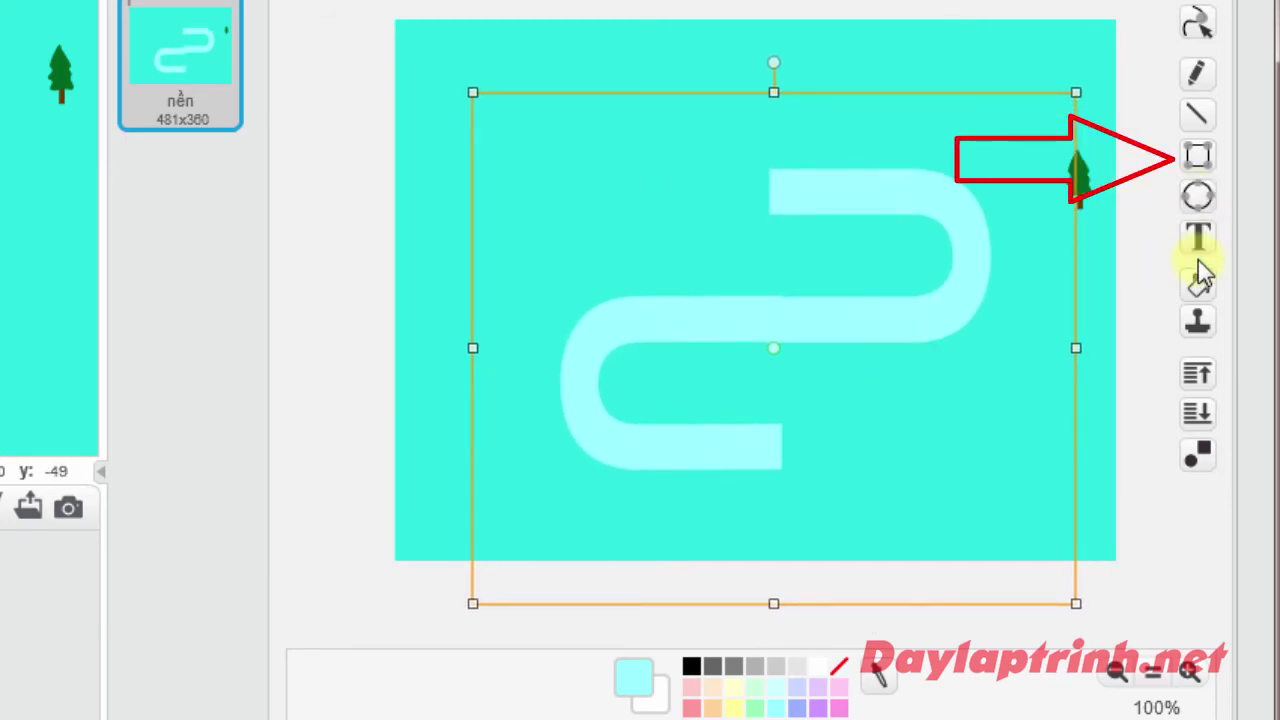
Draw a filled light-cyan rectangle that extends the road's lower arm to the right at the same width
{"action": "left_click", "coordinate": [1197, 155]}
{"action": "left_click", "coordinate": [396, 689]}
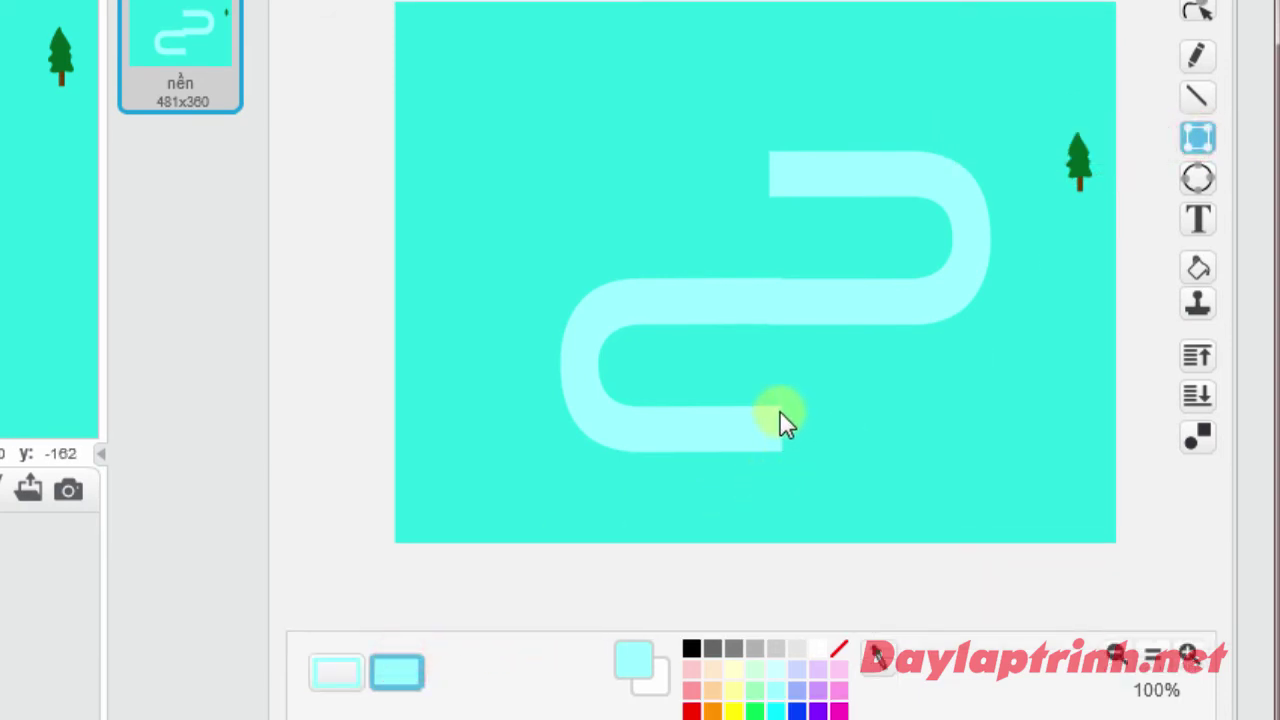
{"action": "left_click_drag", "start_coordinate": [779, 412], "coordinate": [982, 458]}
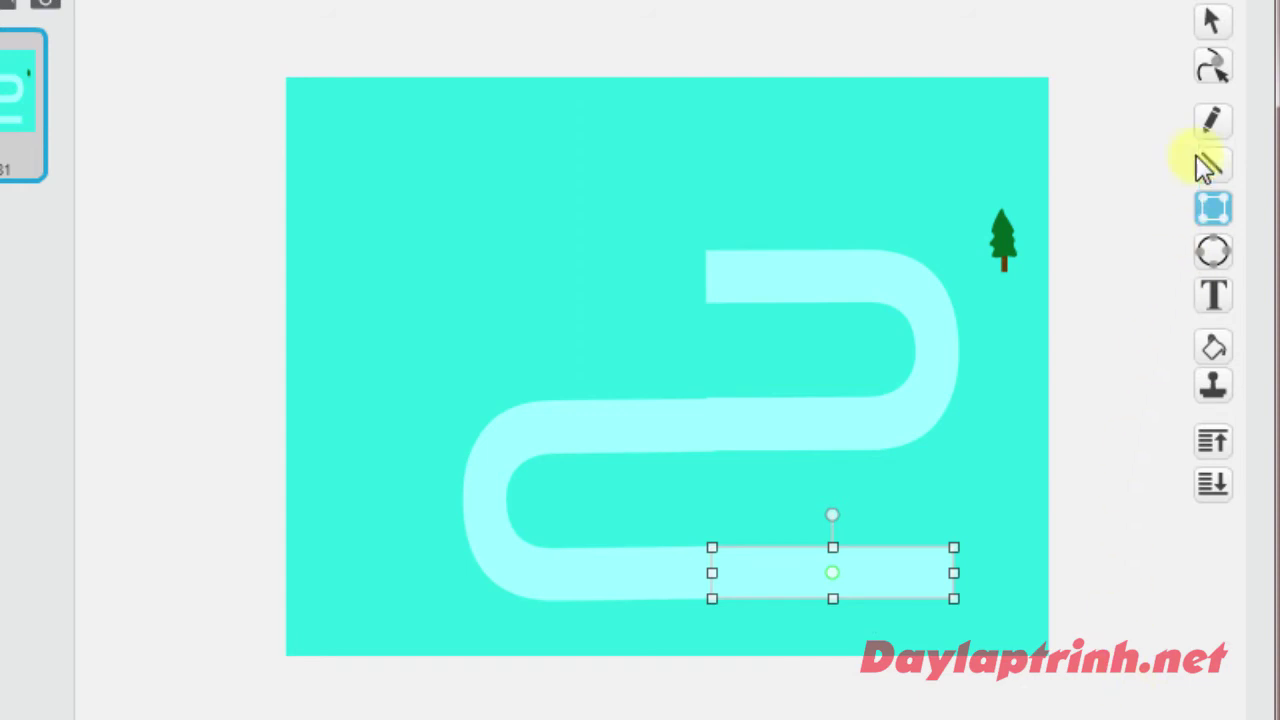
Group the rectangle with the S-shaped road and move the road up and to the right until it overlaps the tree
{"action": "left_click", "coordinate": [1210, 22]}
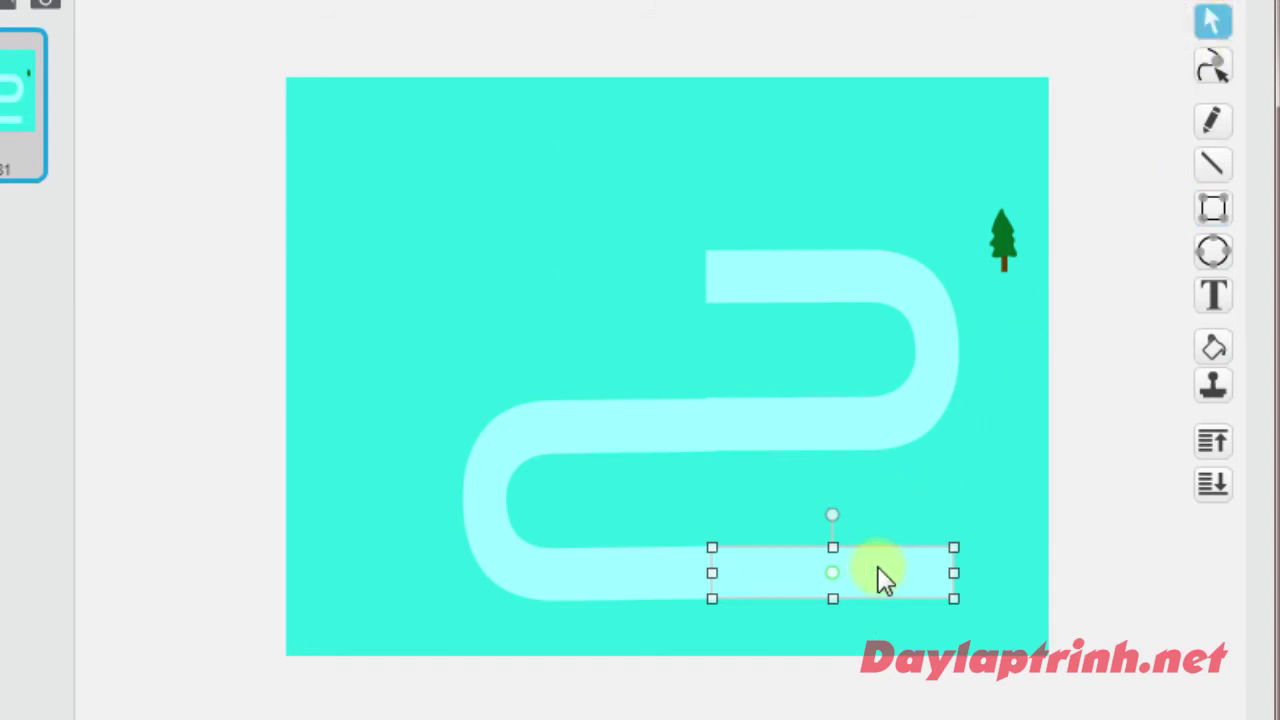
{"action": "key", "text": "ctrl"}
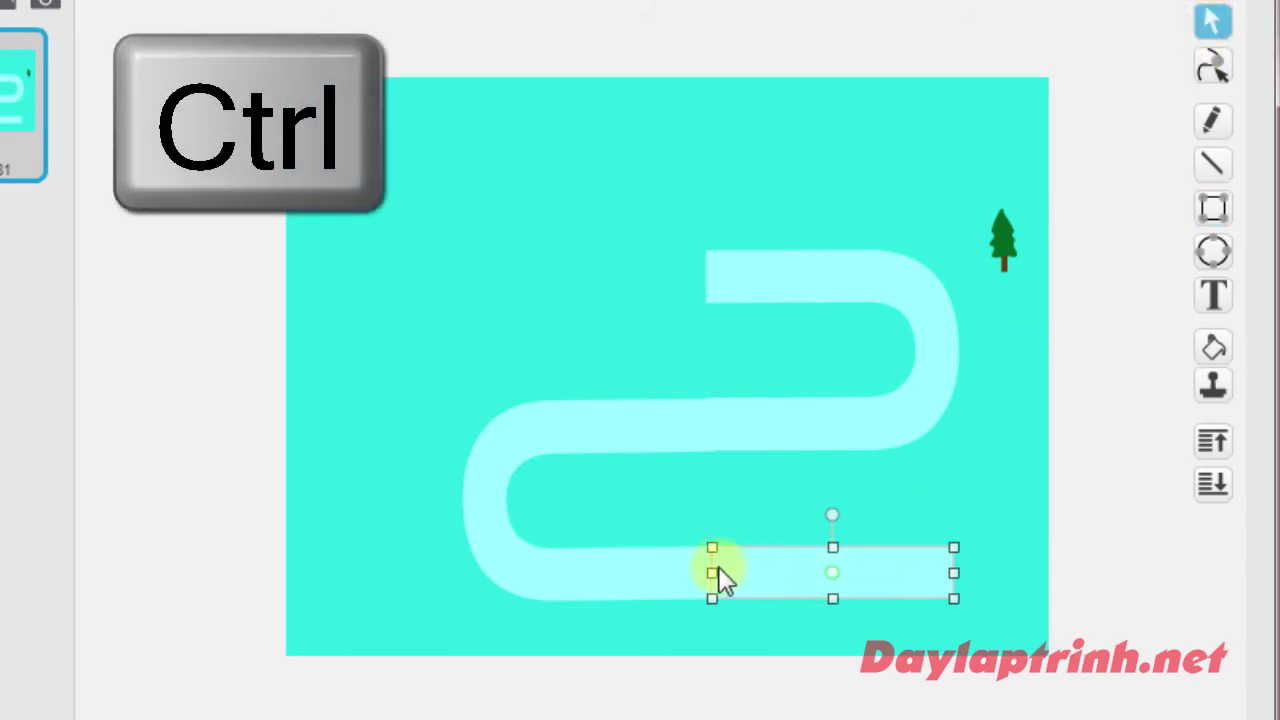
{"action": "left_click", "coordinate": [657, 569], "text": "ctrl"}
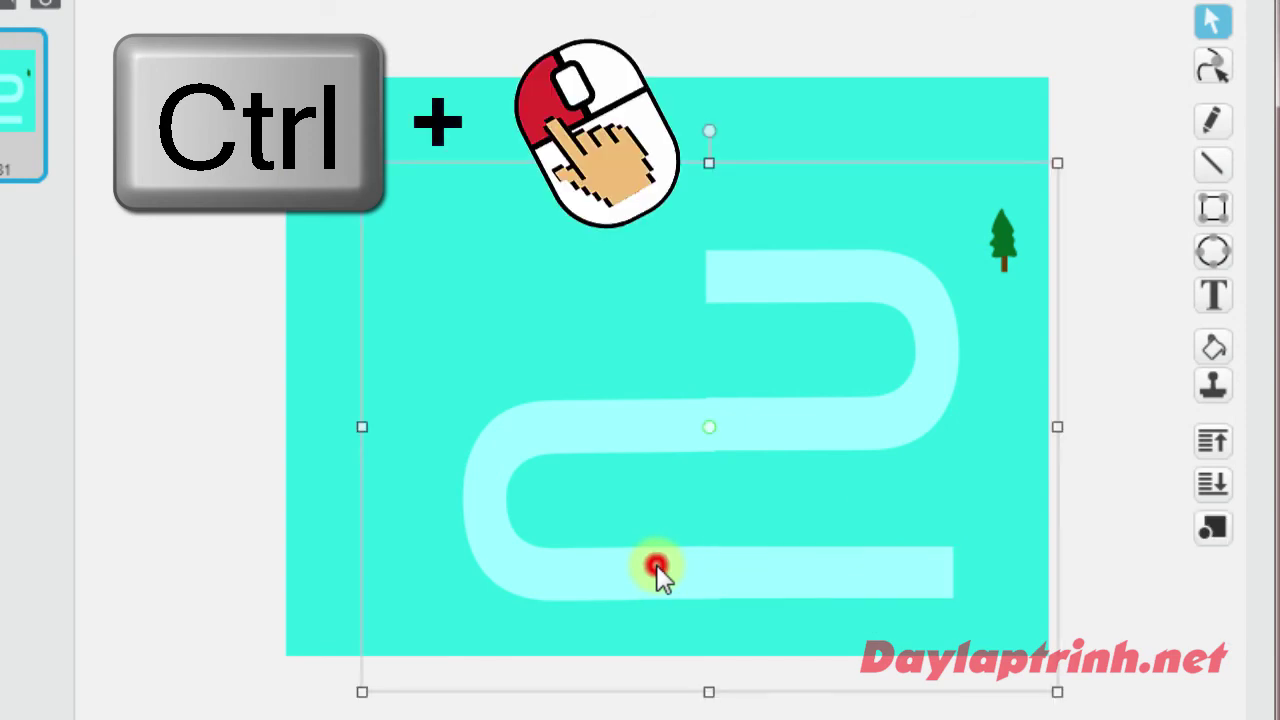
{"action": "left_click", "coordinate": [1219, 533]}
{"action": "mouse_move", "coordinate": [886, 576]}
{"action": "left_mouse_down"}
{"action": "mouse_move", "coordinate": [937, 537]}
{"action": "mouse_move", "coordinate": [809, 537]}
{"action": "mouse_move", "coordinate": [941, 538]}
{"action": "mouse_move", "coordinate": [946, 515]}
{"action": "mouse_move", "coordinate": [943, 531]}
{"action": "left_mouse_up"}
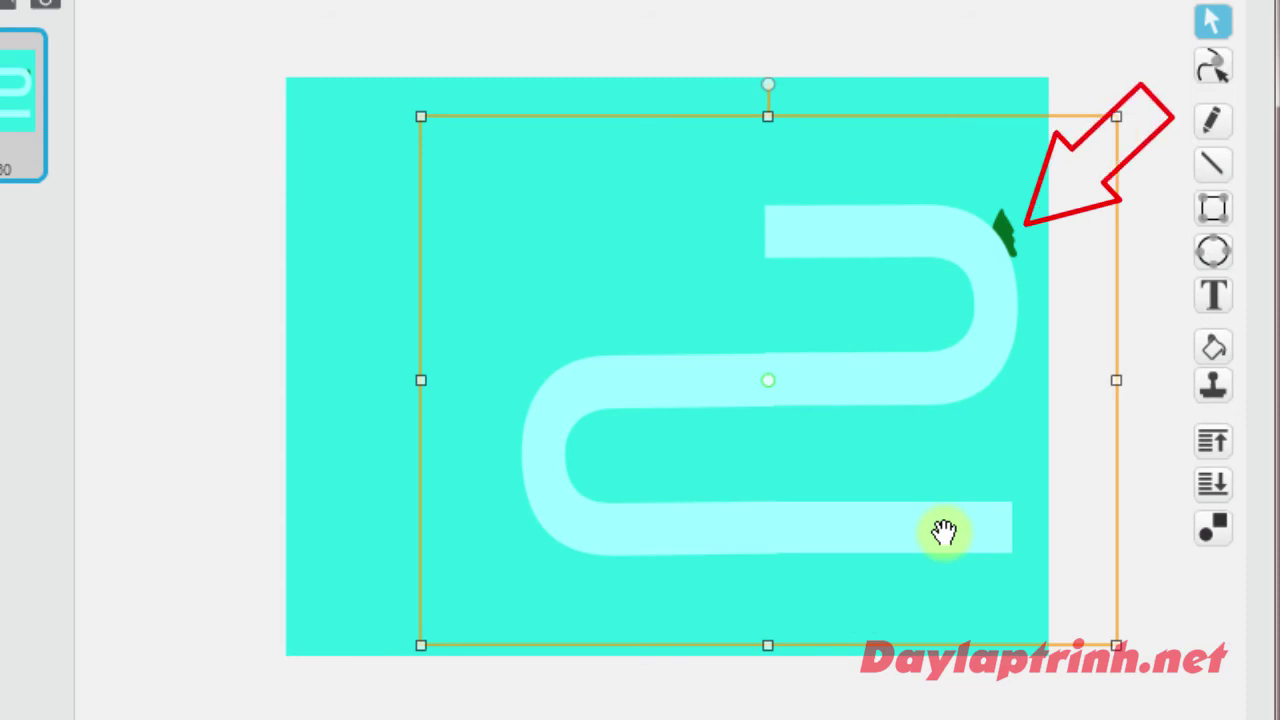
Nudge the road slightly and layer it behind the tree but in front of the turquoise background
{"action": "left_click_drag", "start_coordinate": [1003, 229], "coordinate": [1000, 237]}
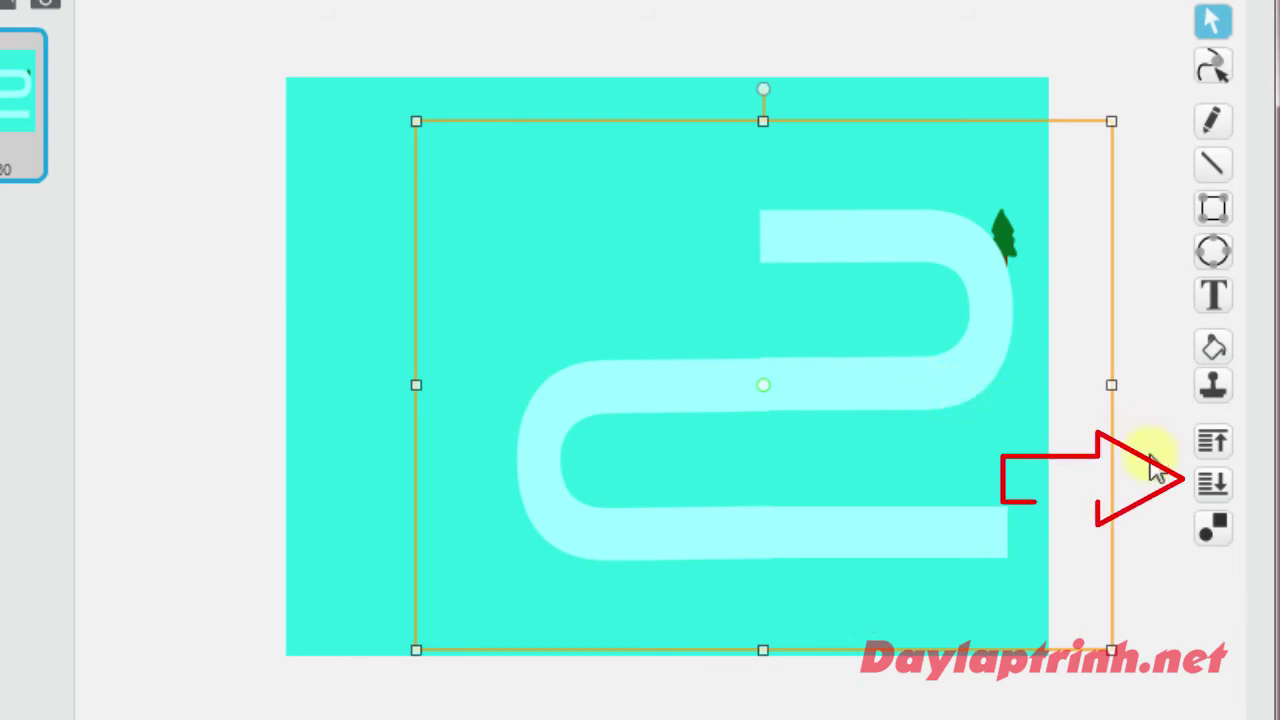
{"action": "left_click", "coordinate": [1205, 485]}
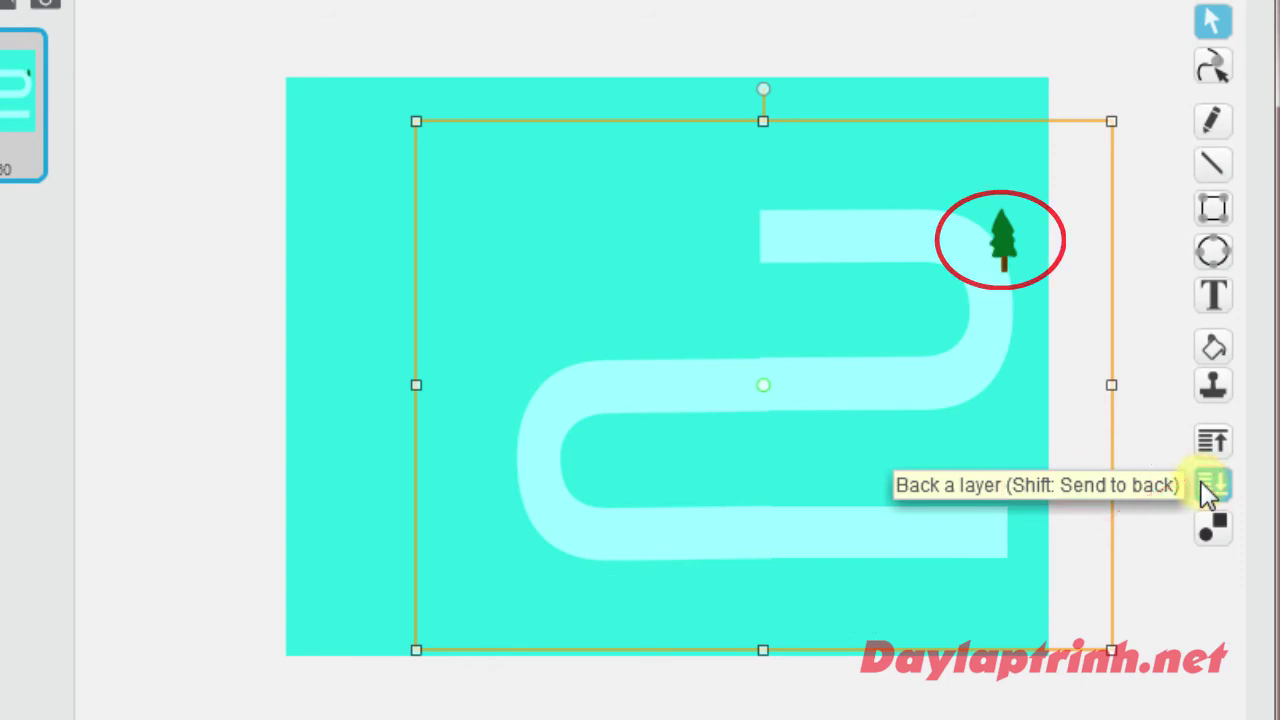
{"action": "left_click", "coordinate": [1207, 485]}
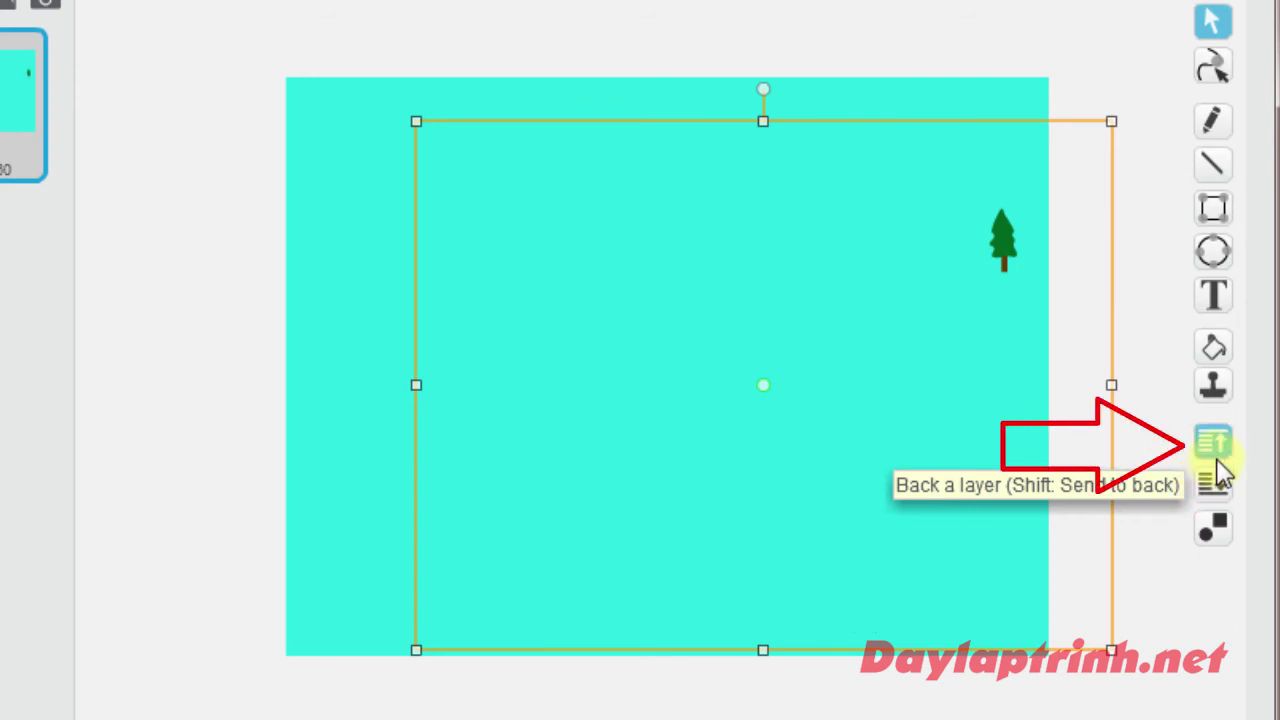
{"action": "left_click", "coordinate": [1222, 455]}
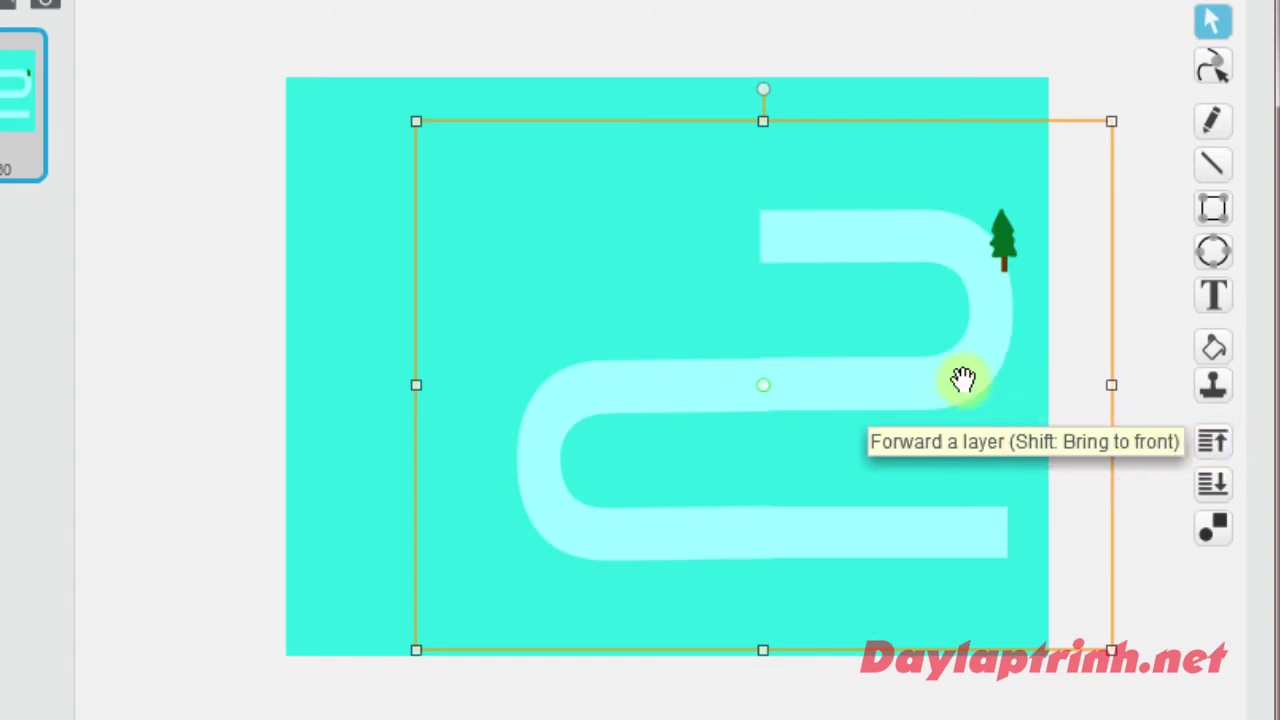
Move the road down and to the left, and place the tree just beyond the right end of its lower arm
{"action": "left_click_drag", "start_coordinate": [963, 380], "coordinate": [858, 431]}
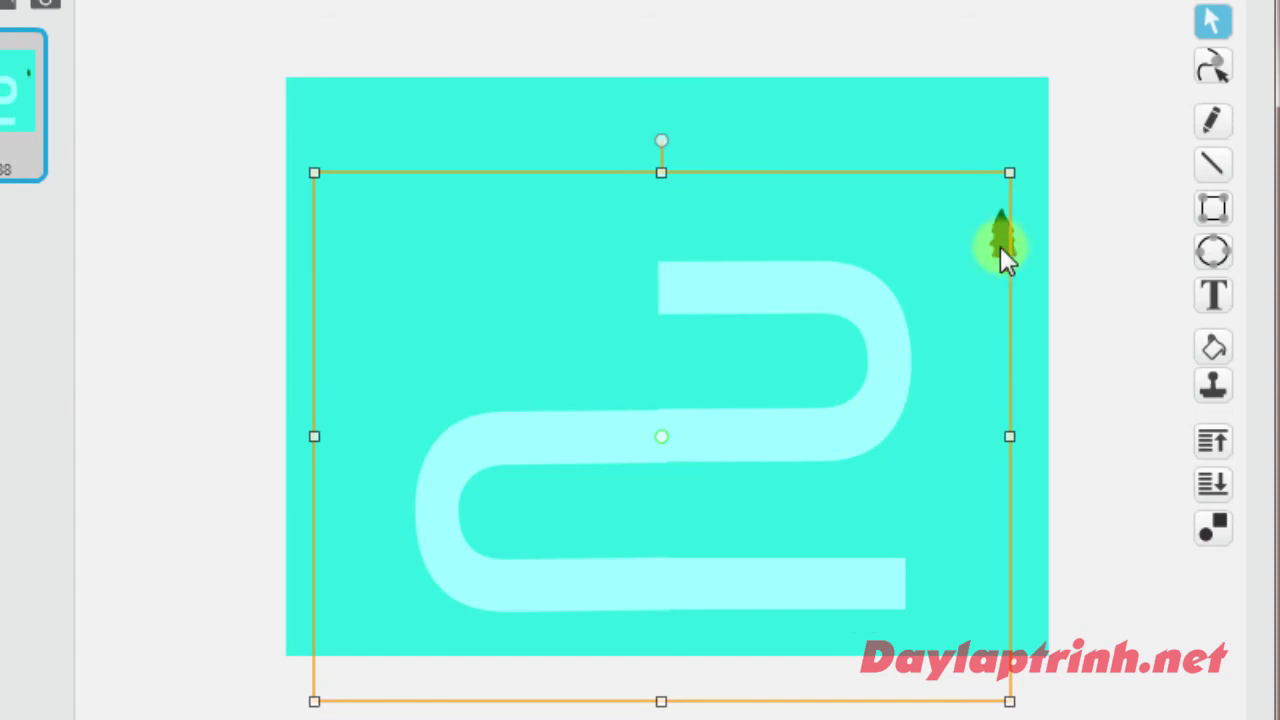
{"action": "left_click_drag", "start_coordinate": [1000, 246], "coordinate": [885, 519]}
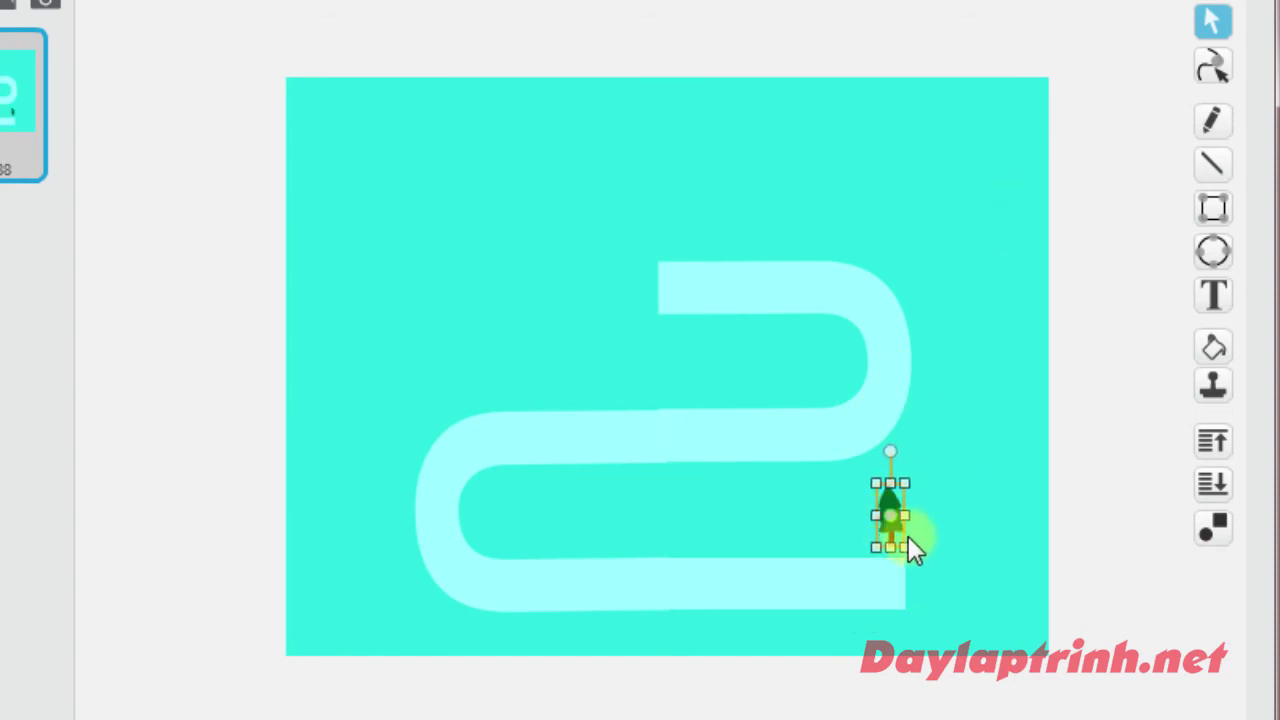
{"action": "left_click_drag", "start_coordinate": [889, 512], "coordinate": [842, 511]}
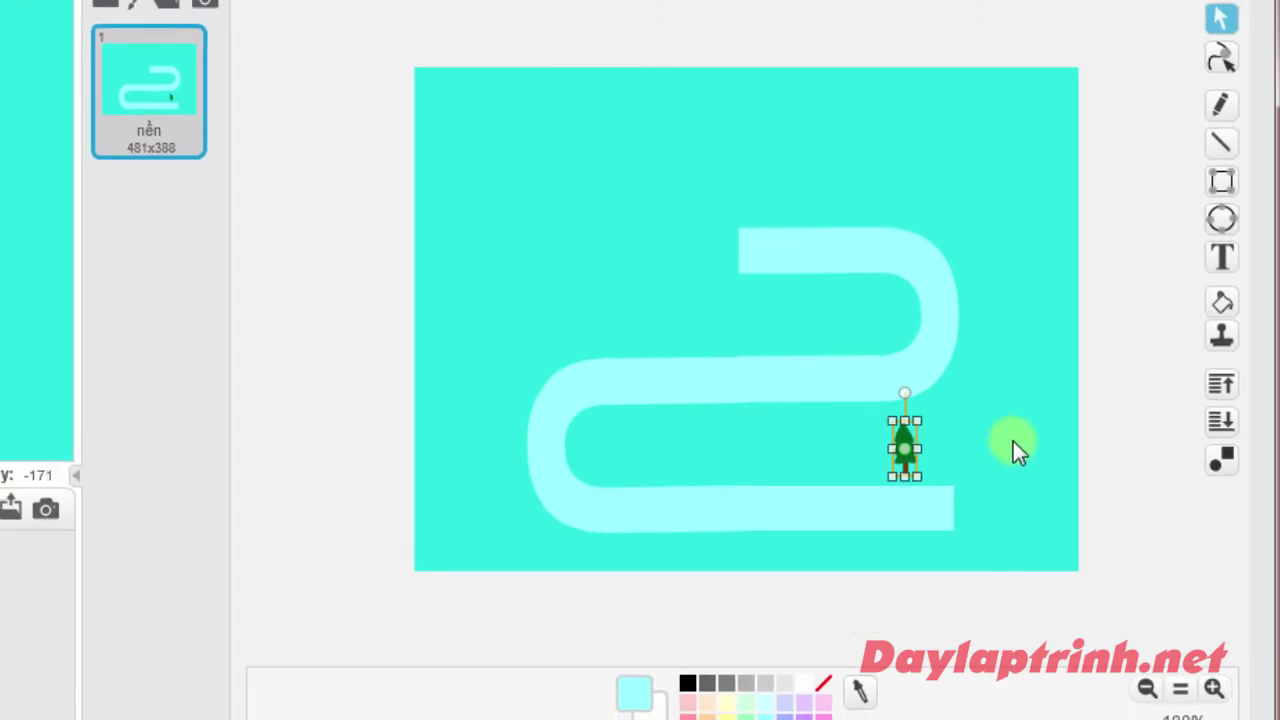
{"action": "left_click_drag", "start_coordinate": [904, 445], "coordinate": [991, 476]}
Draw a filled grey circle as wide as the road over the right end of its lower arm, deleting any trial circles
{"action": "left_click", "coordinate": [1212, 688]}
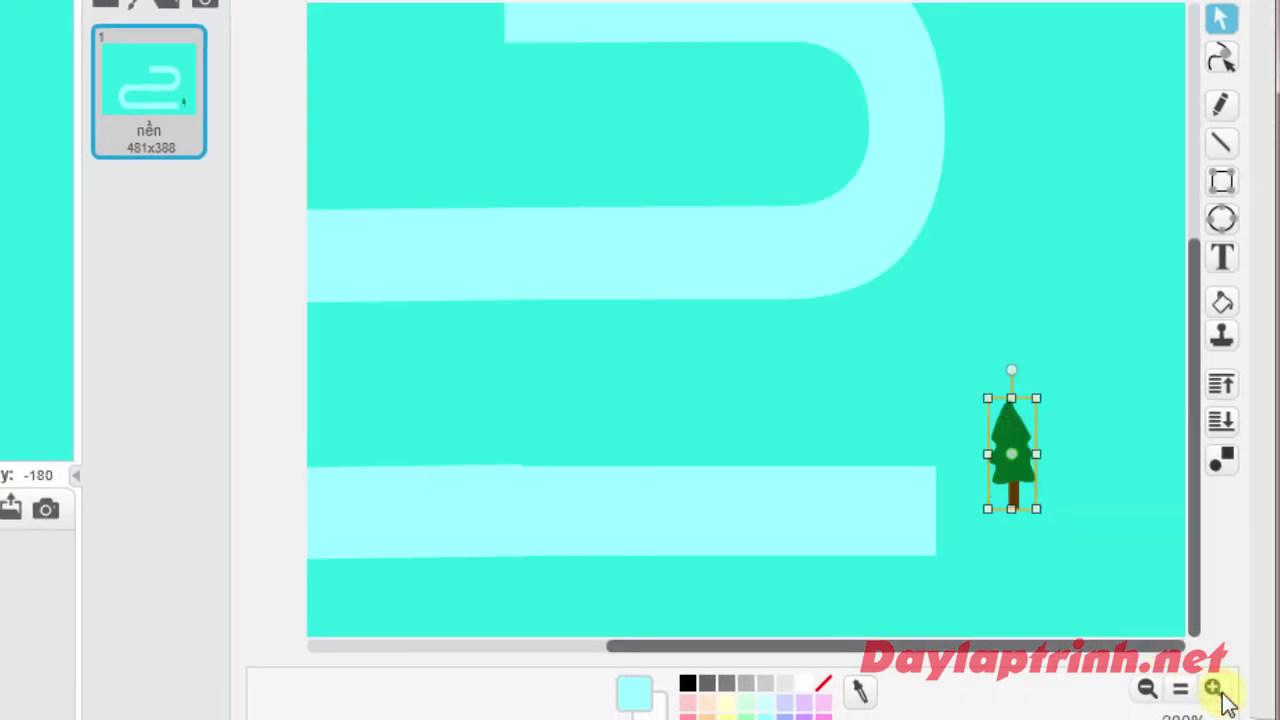
{"action": "scroll", "coordinate": [1143, 644], "scroll_direction": "left", "scroll_amount": 3}
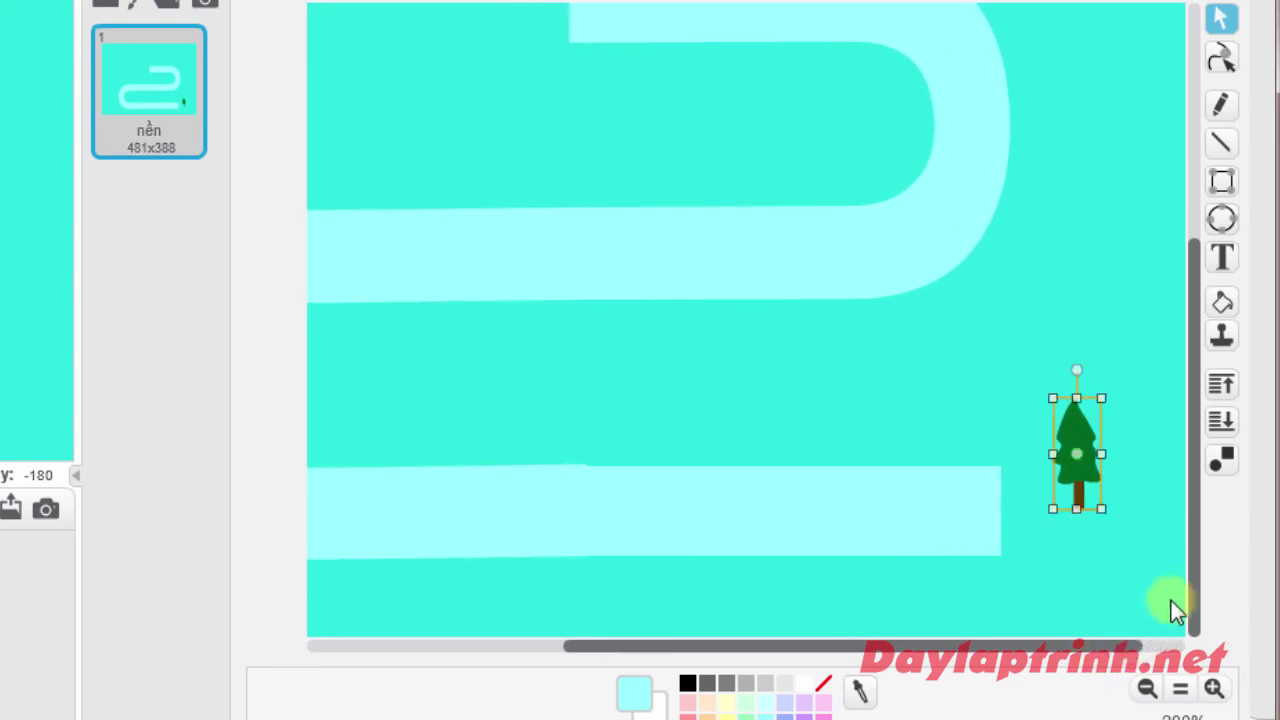
{"action": "left_click", "coordinate": [1222, 219]}
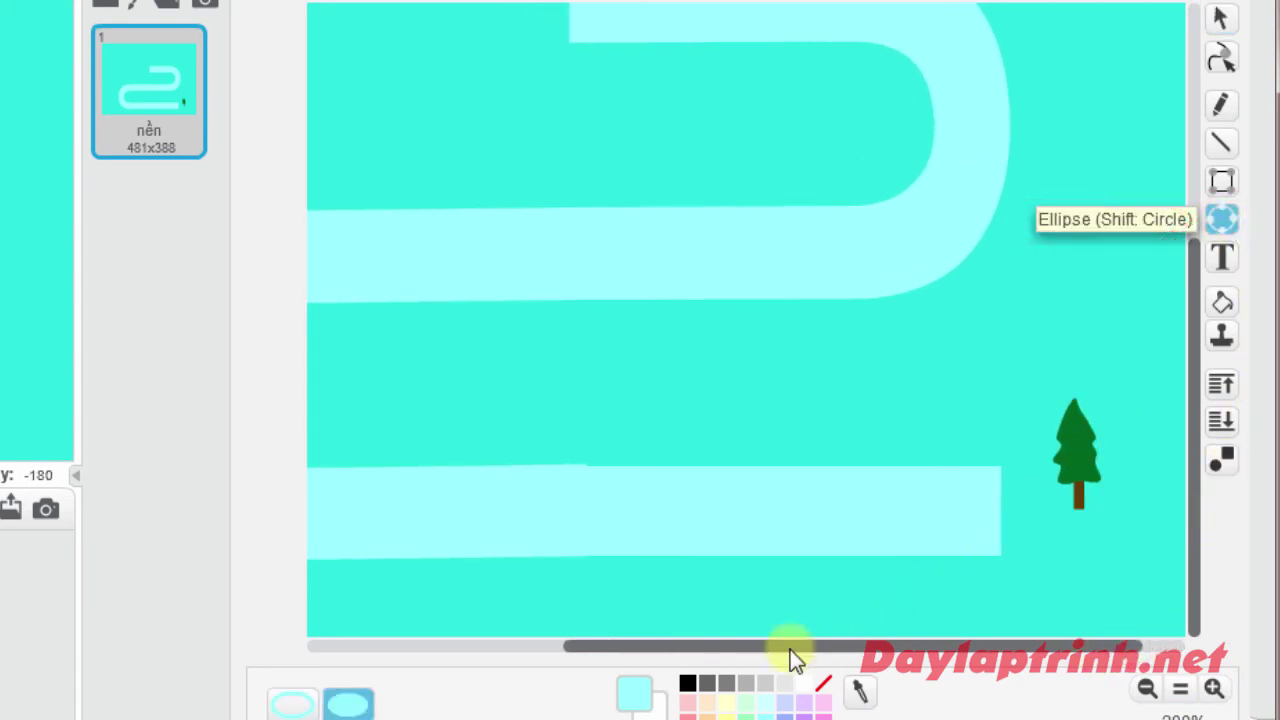
{"action": "left_click", "coordinate": [750, 688]}
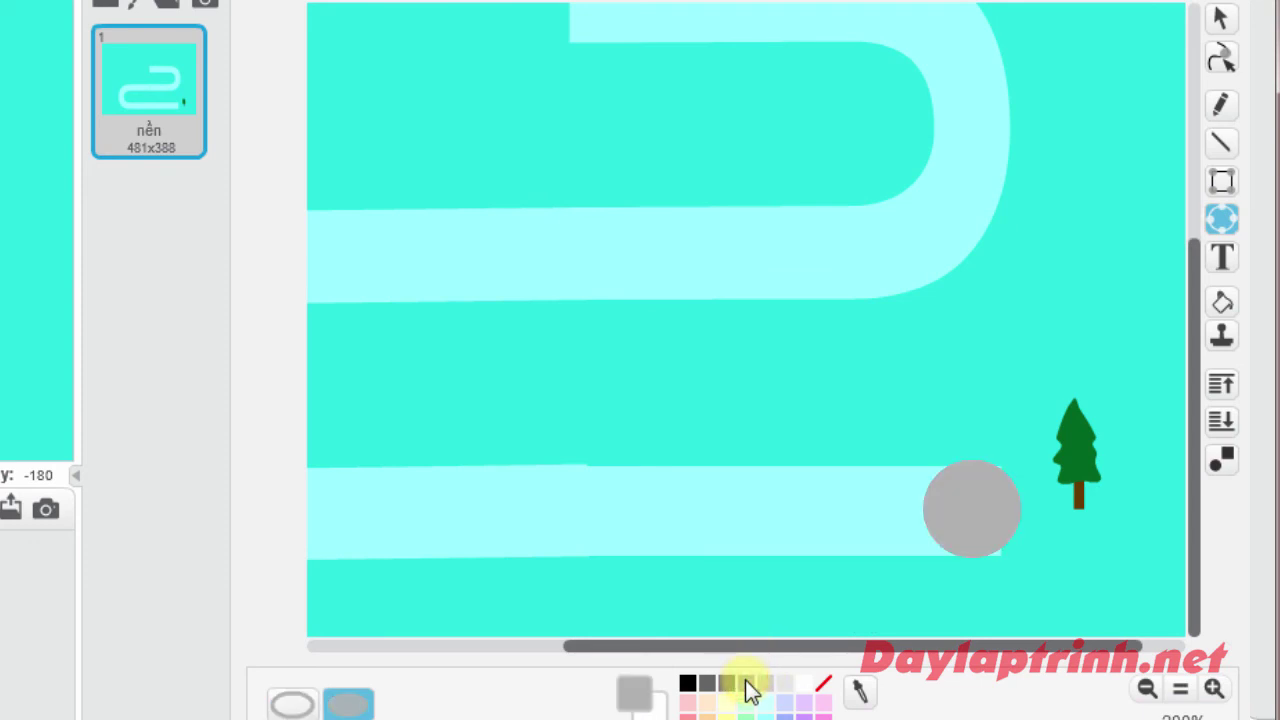
{"action": "left_click", "coordinate": [752, 690]}
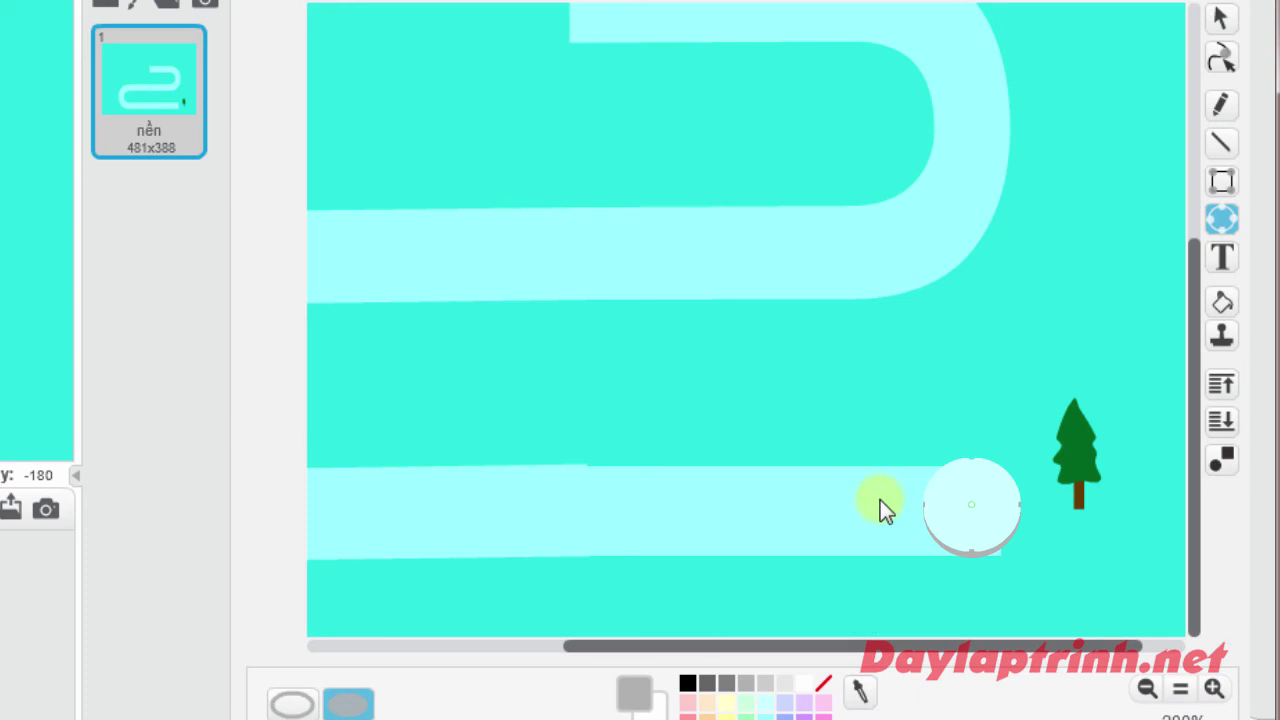
{"action": "key", "text": "Delete"}
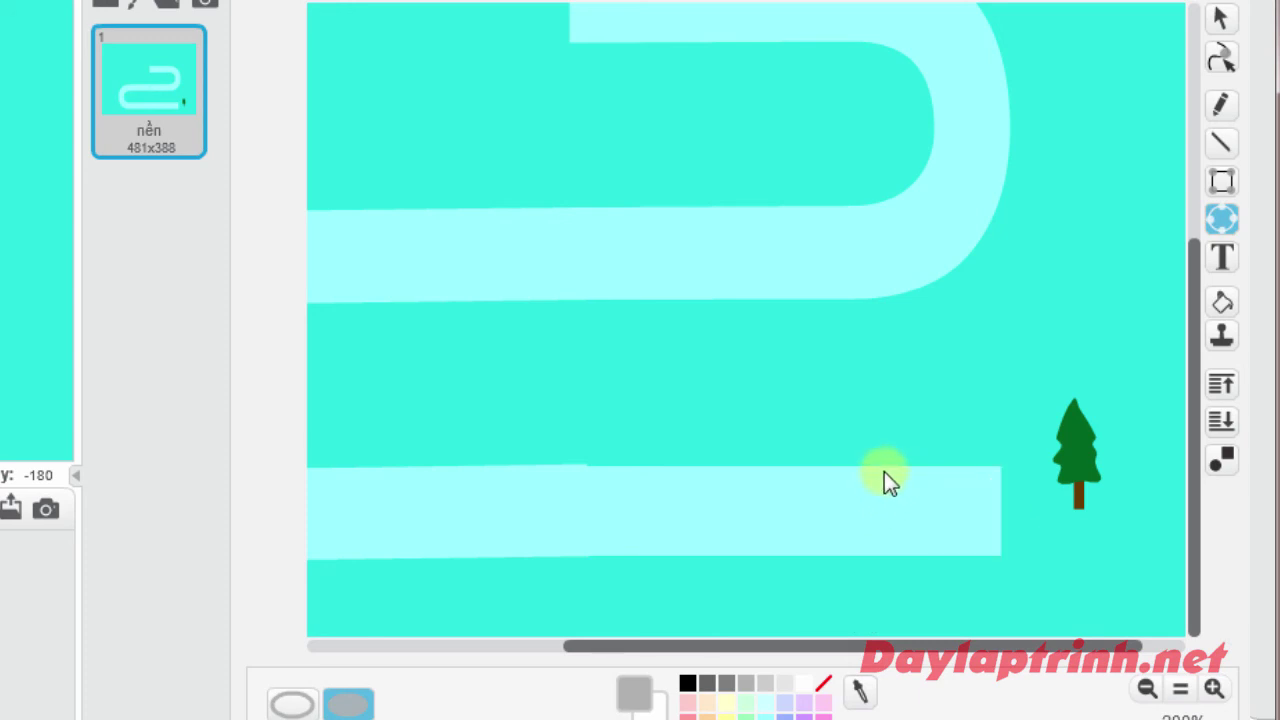
{"action": "key", "text": "shift"}
{"action": "mouse_move", "coordinate": [939, 472]}
{"action": "left_mouse_down"}
{"action": "mouse_move", "coordinate": [986, 534]}
{"action": "mouse_move", "coordinate": [1032, 564]}
{"action": "mouse_move", "coordinate": [989, 596]}
{"action": "mouse_move", "coordinate": [1043, 560]}
{"action": "mouse_move", "coordinate": [1090, 561]}
{"action": "mouse_move", "coordinate": [1029, 517]}
{"action": "mouse_move", "coordinate": [1003, 527]}
{"action": "left_mouse_up"}
{"action": "left_click", "coordinate": [1004, 537]}
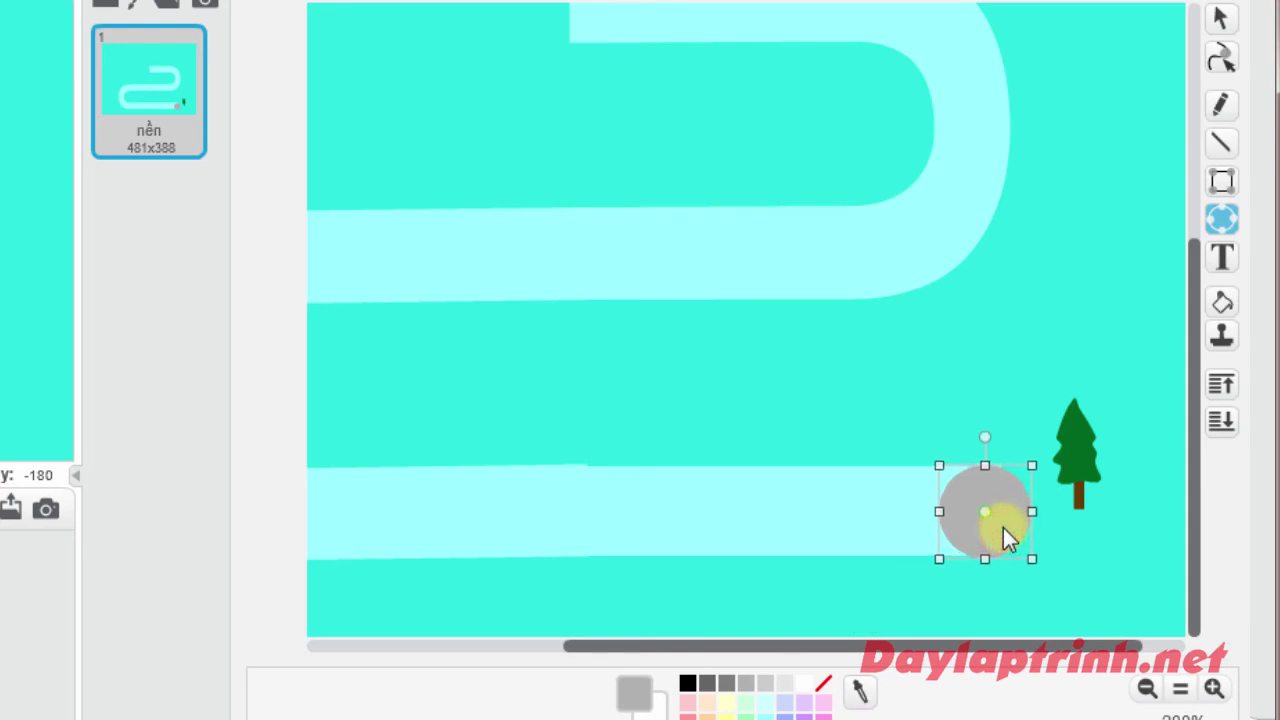
Draw a pale-cyan filled circle over the grey one and resize it so a thin grey rim shows along the bottom
{"action": "left_click", "coordinate": [1221, 257]}
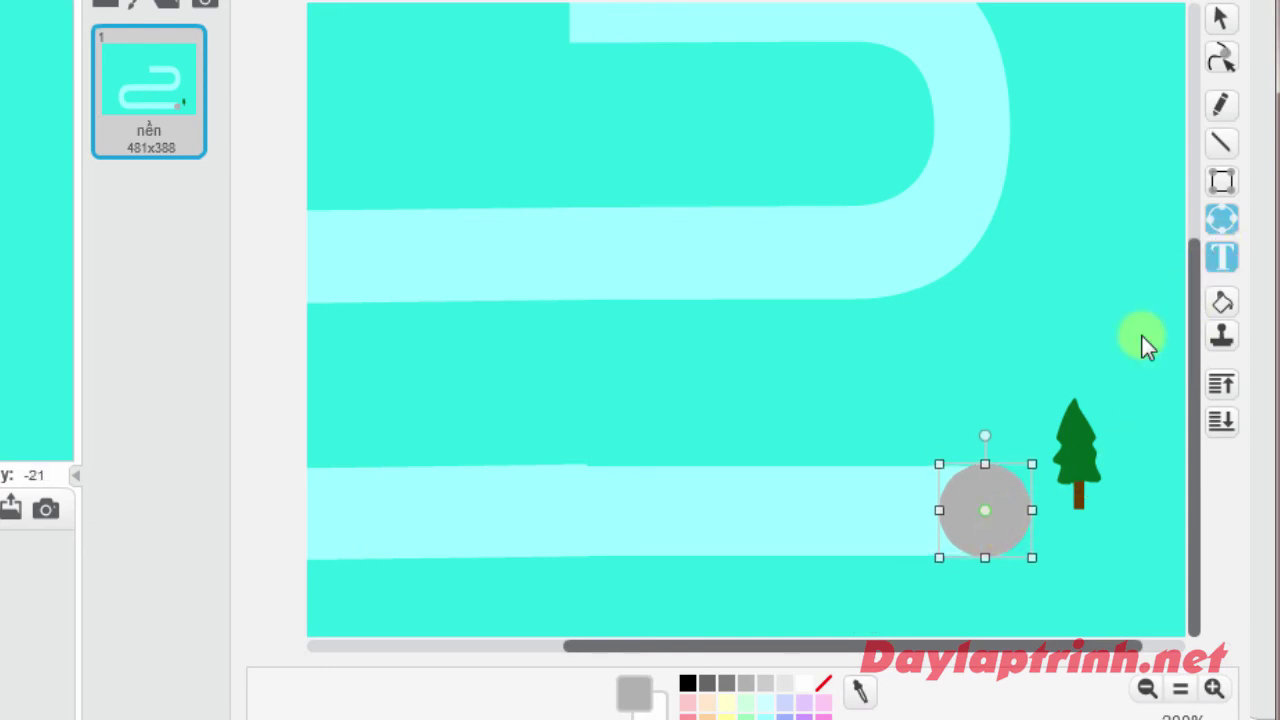
{"action": "left_click", "coordinate": [766, 702]}
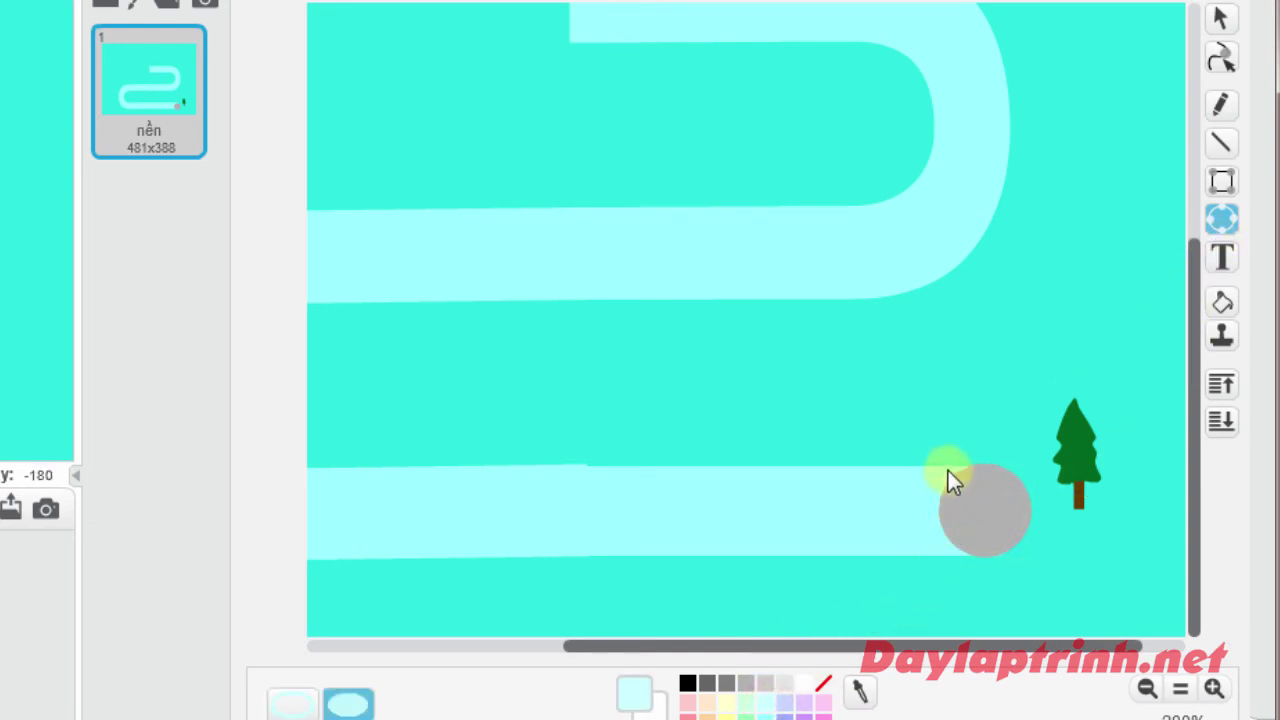
{"action": "mouse_move", "coordinate": [947, 468]}
{"action": "left_mouse_down"}
{"action": "mouse_move", "coordinate": [986, 508]}
{"action": "mouse_move", "coordinate": [1042, 528]}
{"action": "mouse_move", "coordinate": [1002, 526]}
{"action": "left_mouse_up"}
{"action": "left_click", "coordinate": [1010, 537]}
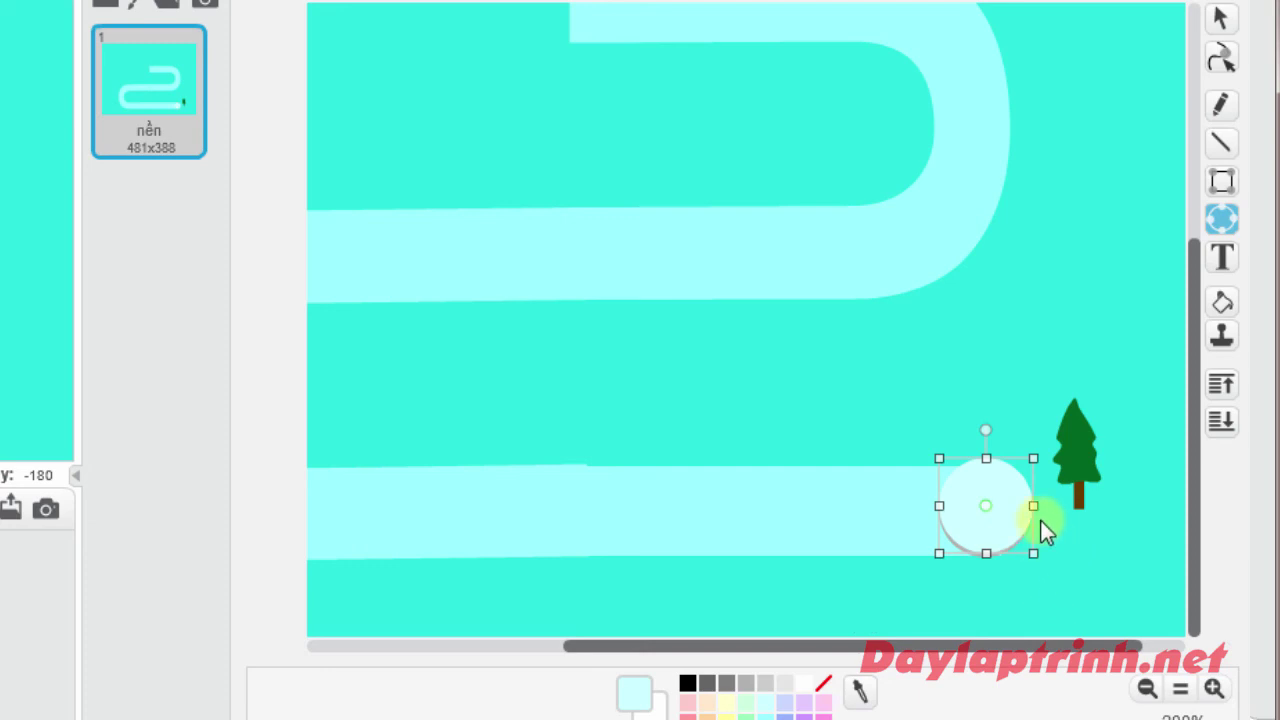
{"action": "left_click_drag", "start_coordinate": [1032, 506], "coordinate": [1030, 506]}
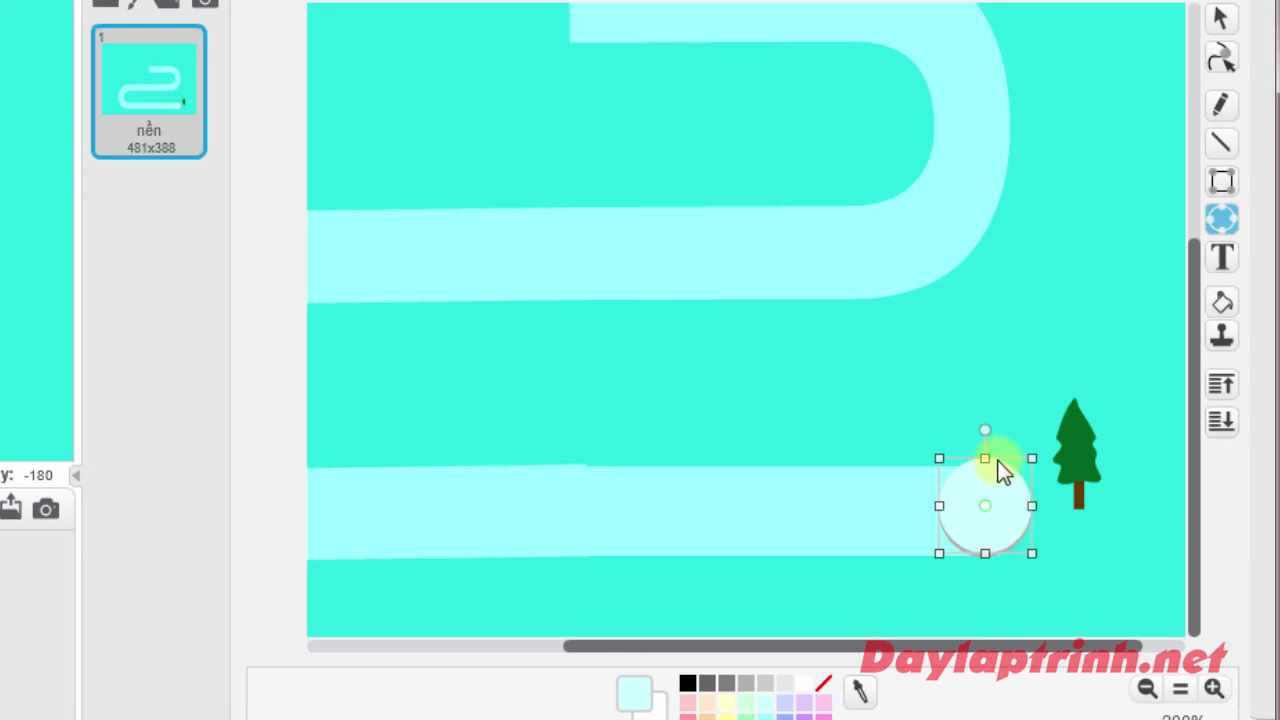
{"action": "left_click_drag", "start_coordinate": [985, 458], "coordinate": [985, 463]}
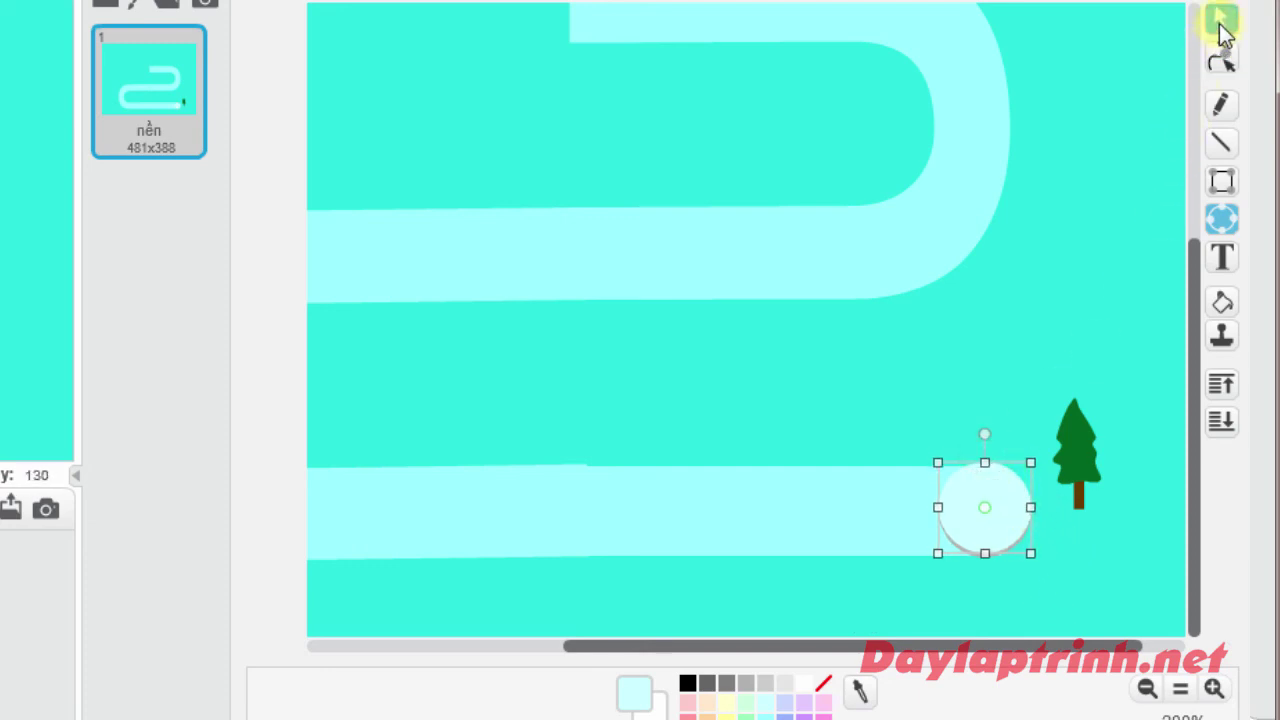
Group the pale circle with the grey circle beneath it and nudge the pair onto the end of the road
{"action": "left_click", "coordinate": [1220, 20]}
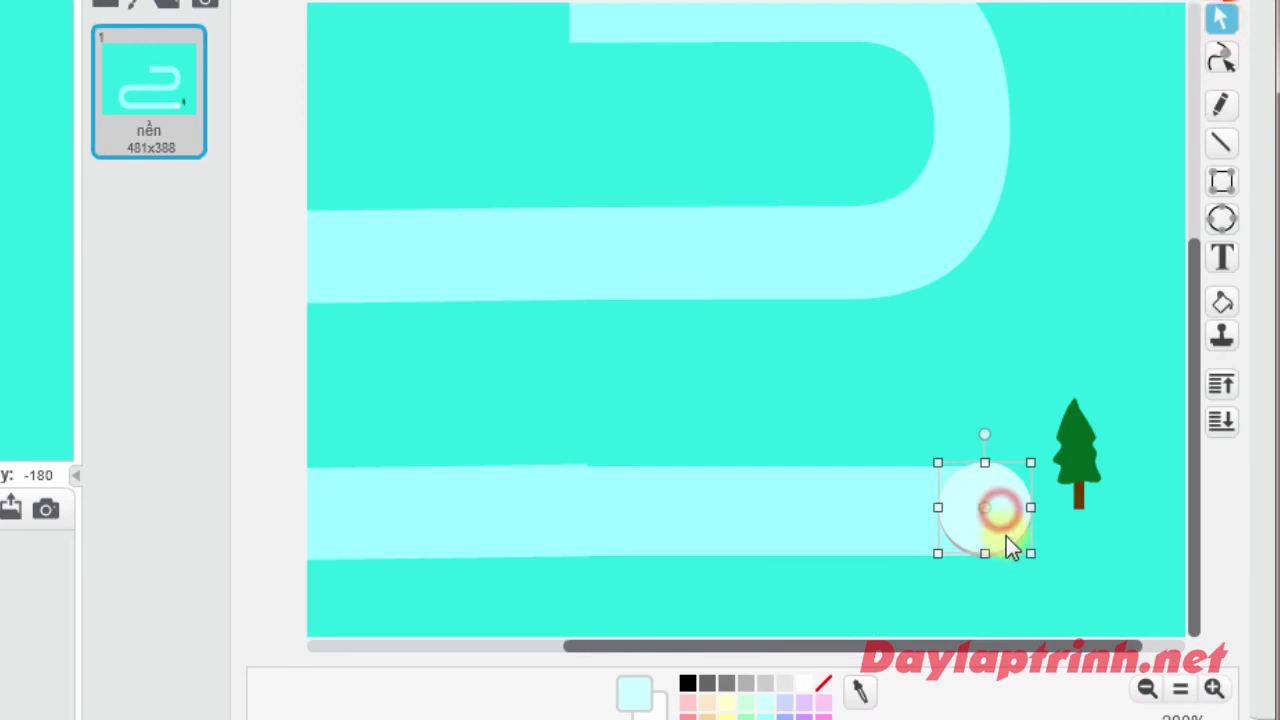
{"action": "key", "text": "ctrl"}
{"action": "left_click_drag", "start_coordinate": [998, 556], "coordinate": [999, 559]}
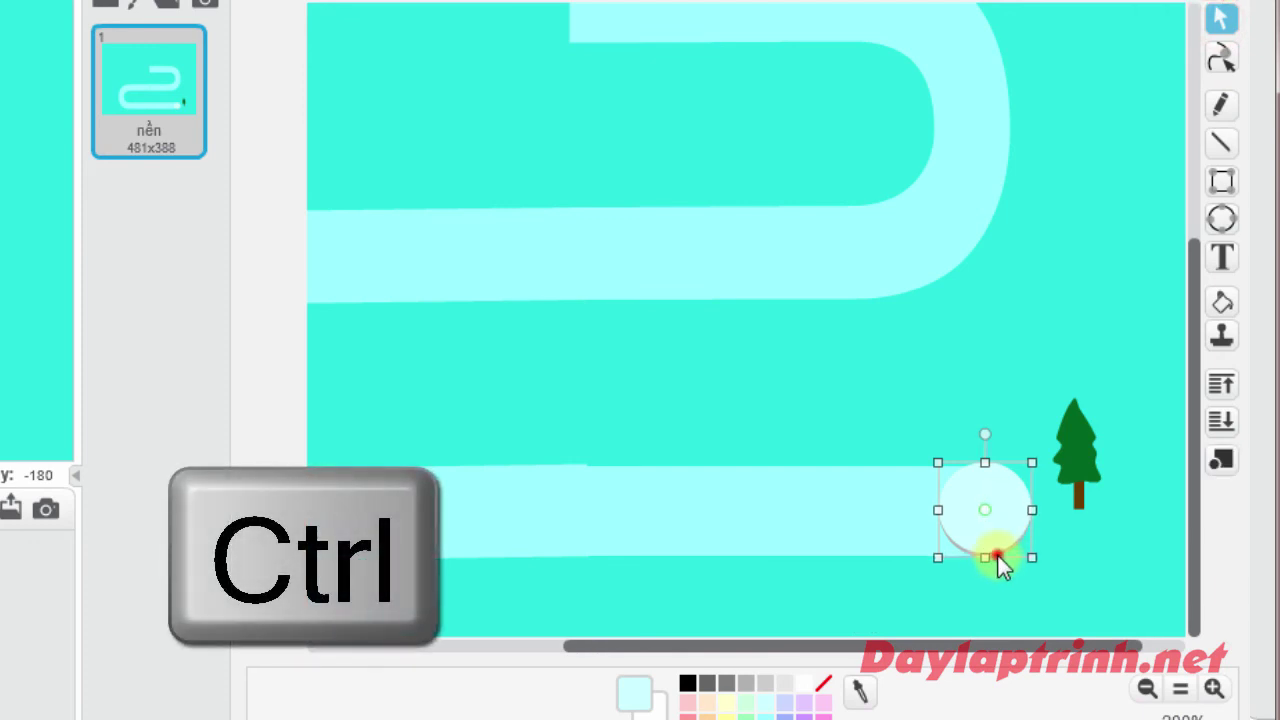
{"action": "left_click", "coordinate": [1216, 466]}
{"action": "mouse_move", "coordinate": [983, 527]}
{"action": "left_mouse_down"}
{"action": "mouse_move", "coordinate": [880, 526]}
{"action": "mouse_move", "coordinate": [980, 525]}
{"action": "left_mouse_up"}
{"action": "left_click", "coordinate": [1179, 690]}
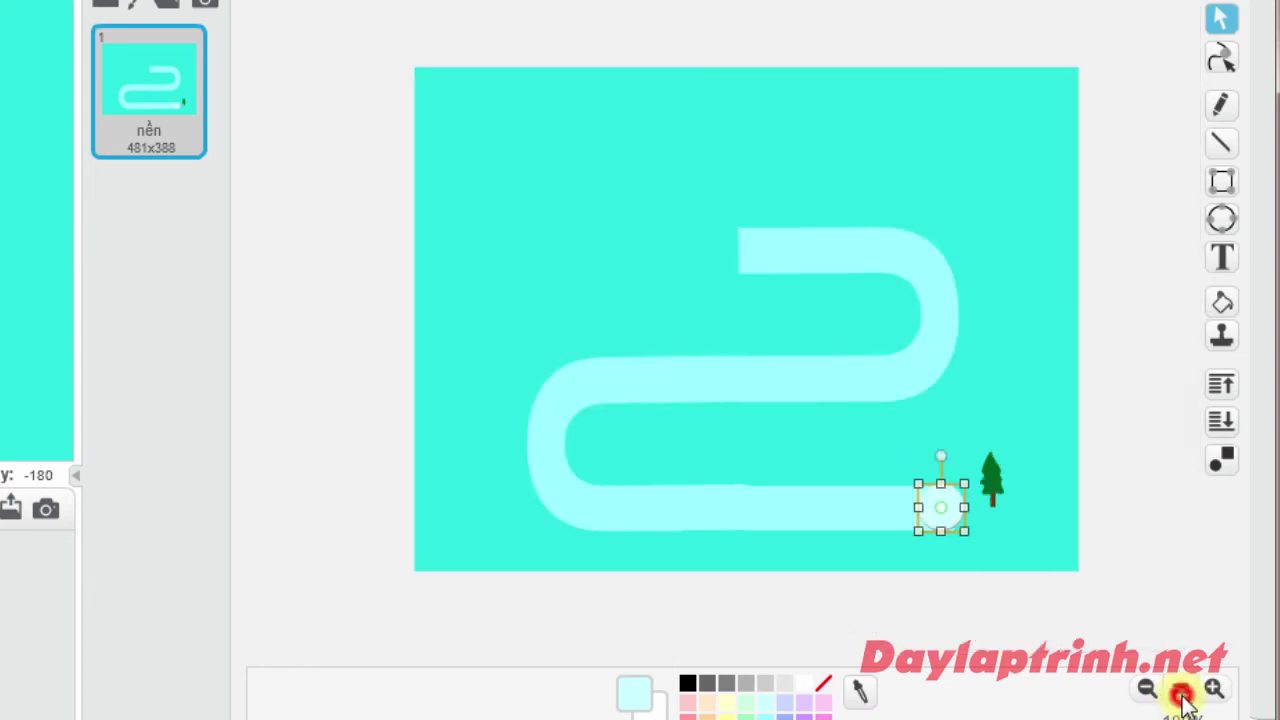